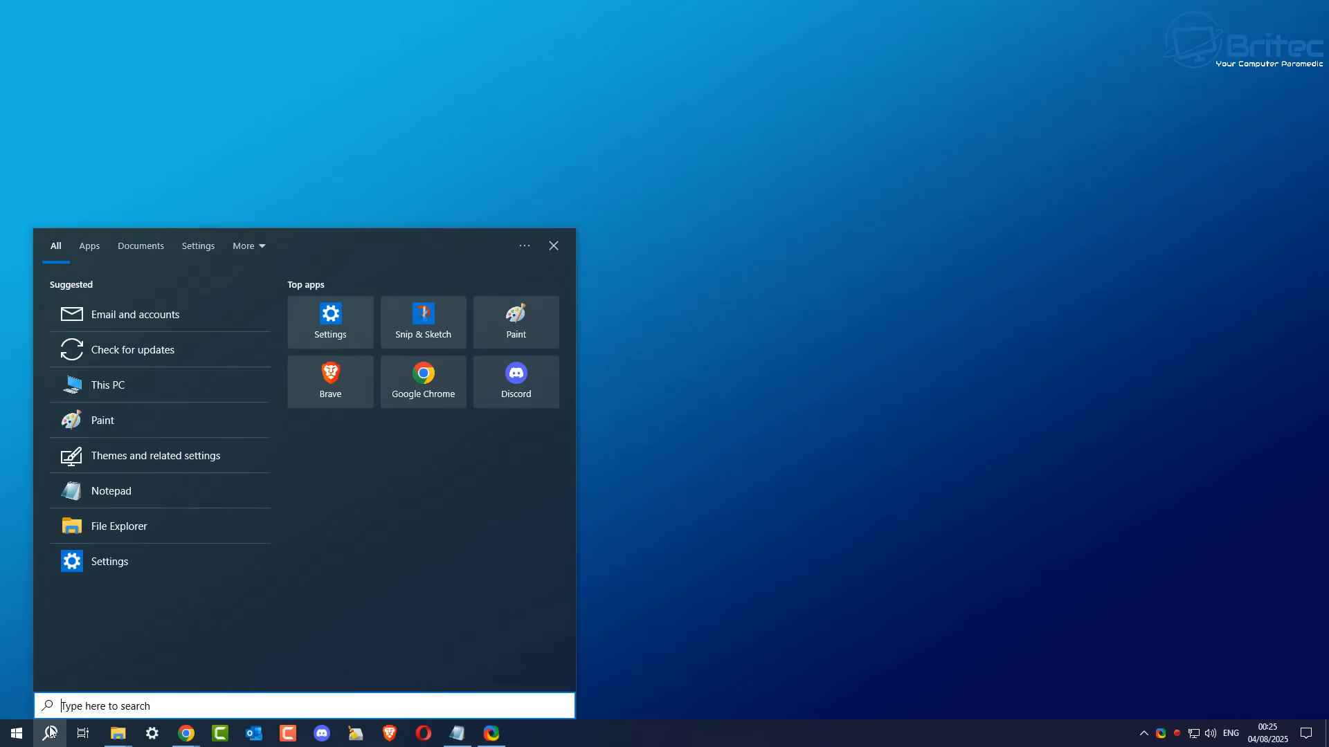
Step: Open Command Prompt, centre its window, and run ipconfig, which shows default gateway 192.168.1.1
{"action": "type", "text": "cmd"}
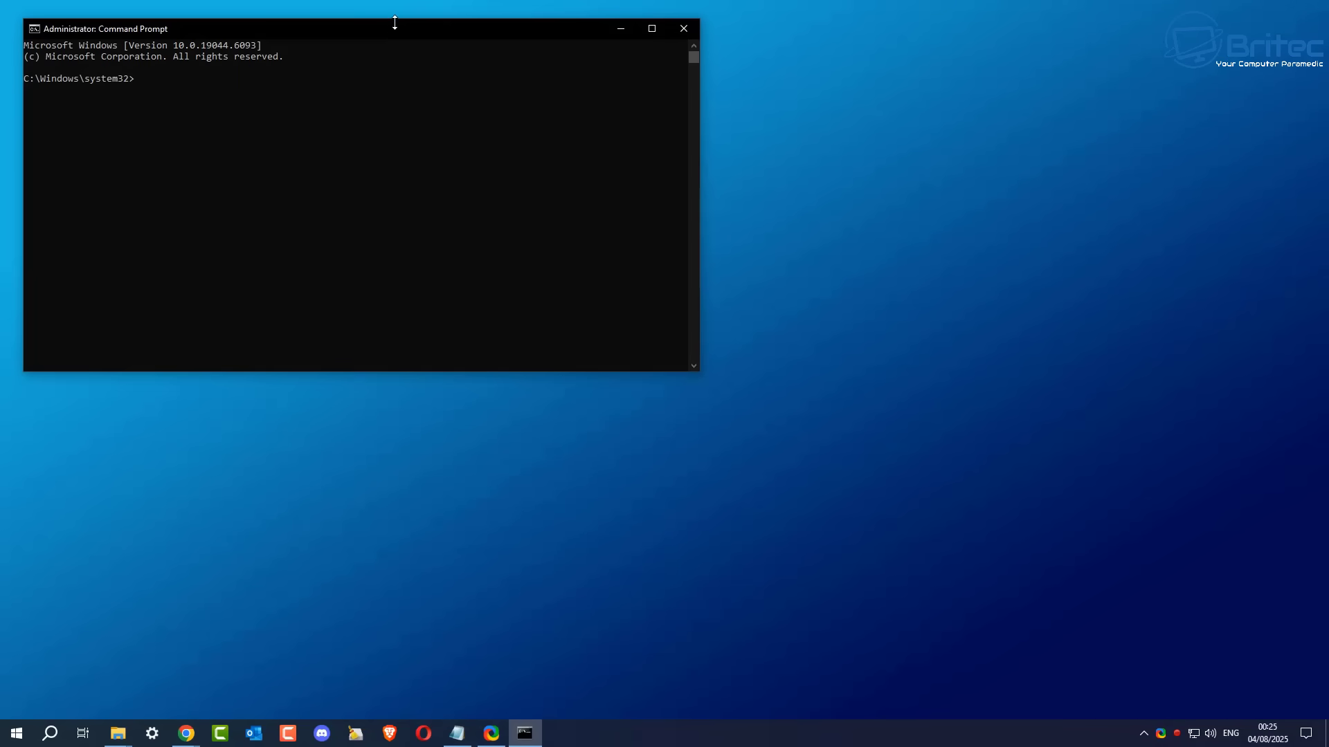
{"action": "left_click_drag", "start_coordinate": [394, 29], "coordinate": [684, 202]}
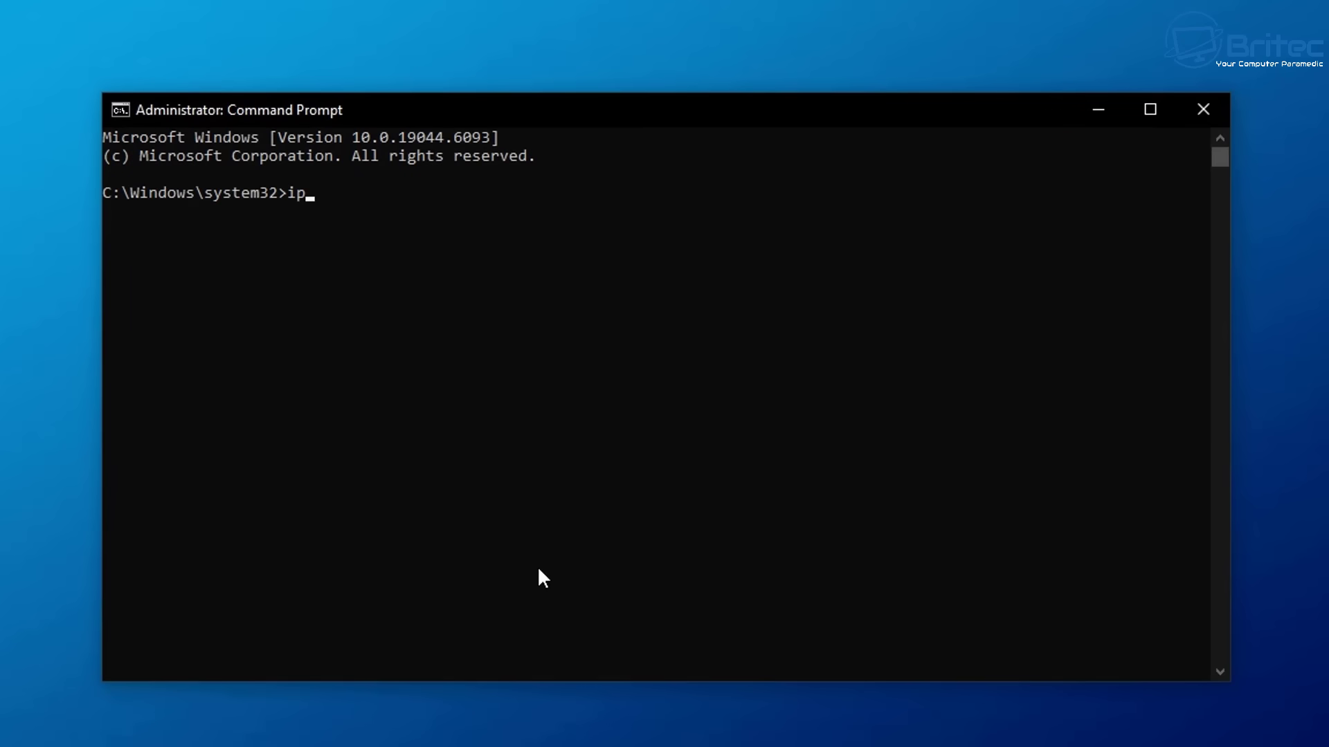
{"action": "type", "text": "config"}
{"action": "key", "text": "Return"}
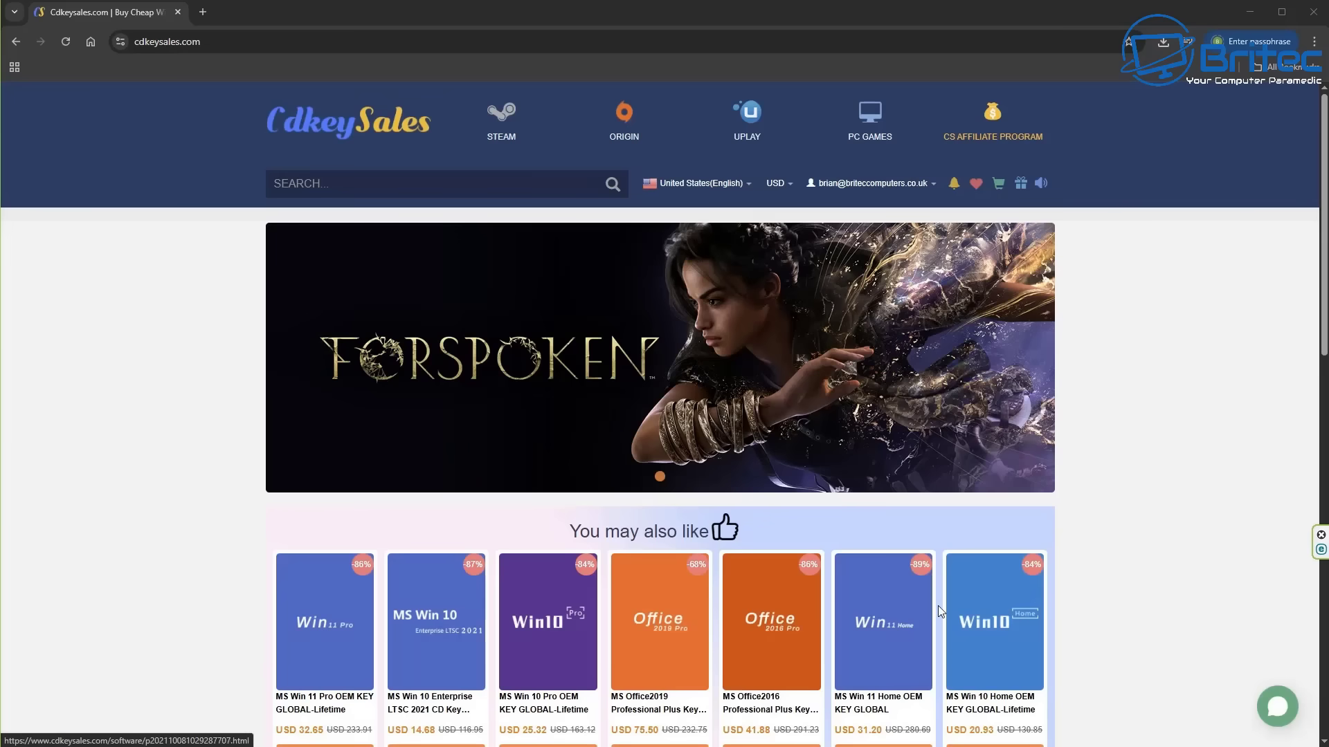
Step: Buy the MS Win 11 Pro OEM key with promo code BR09, bringing it to GBP 17.13
{"action": "left_click", "coordinate": [336, 633]}
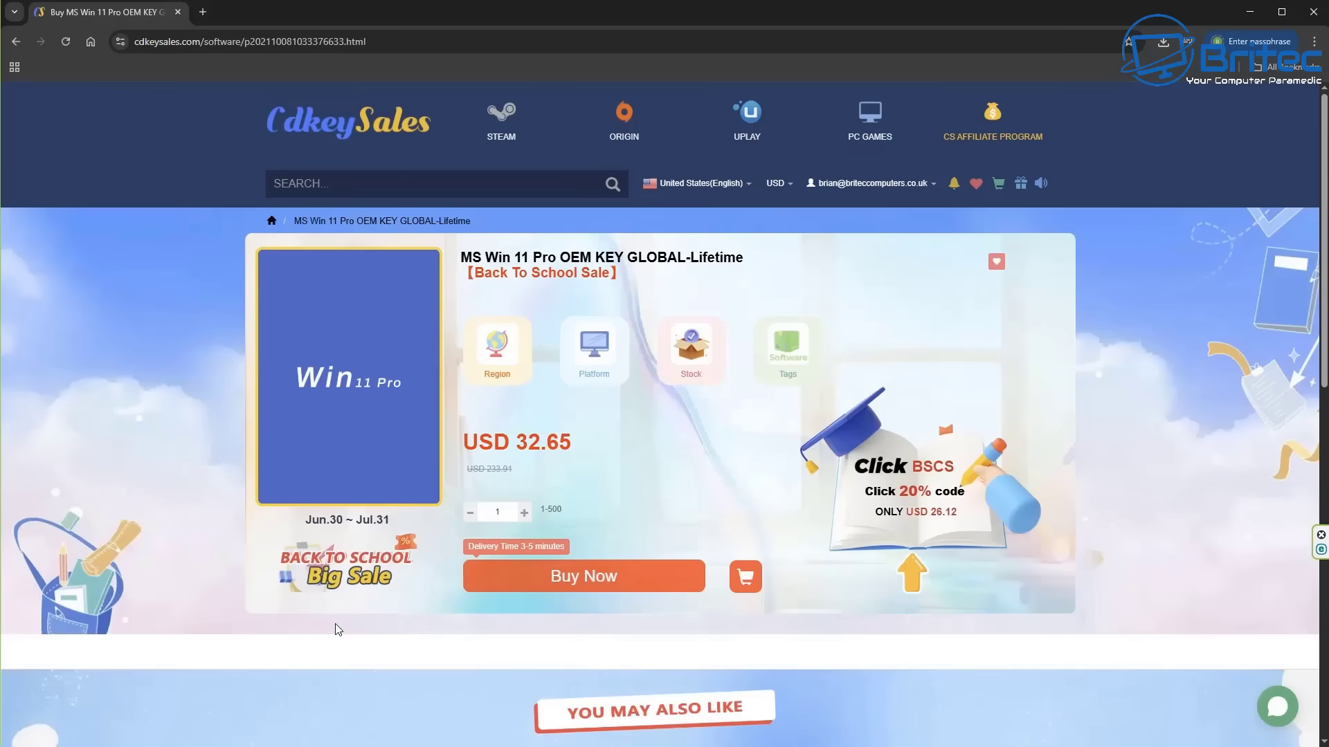
{"action": "left_click", "coordinate": [604, 589]}
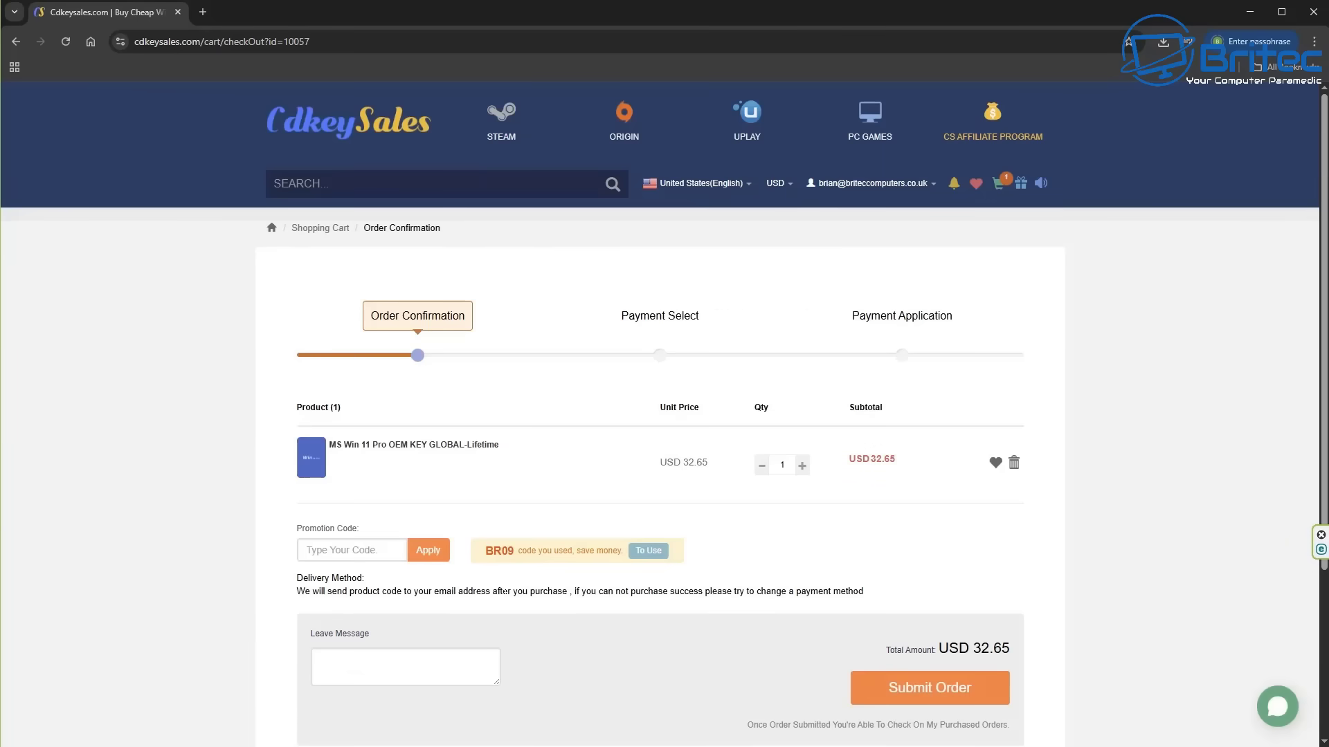
{"action": "left_click", "coordinate": [394, 552]}
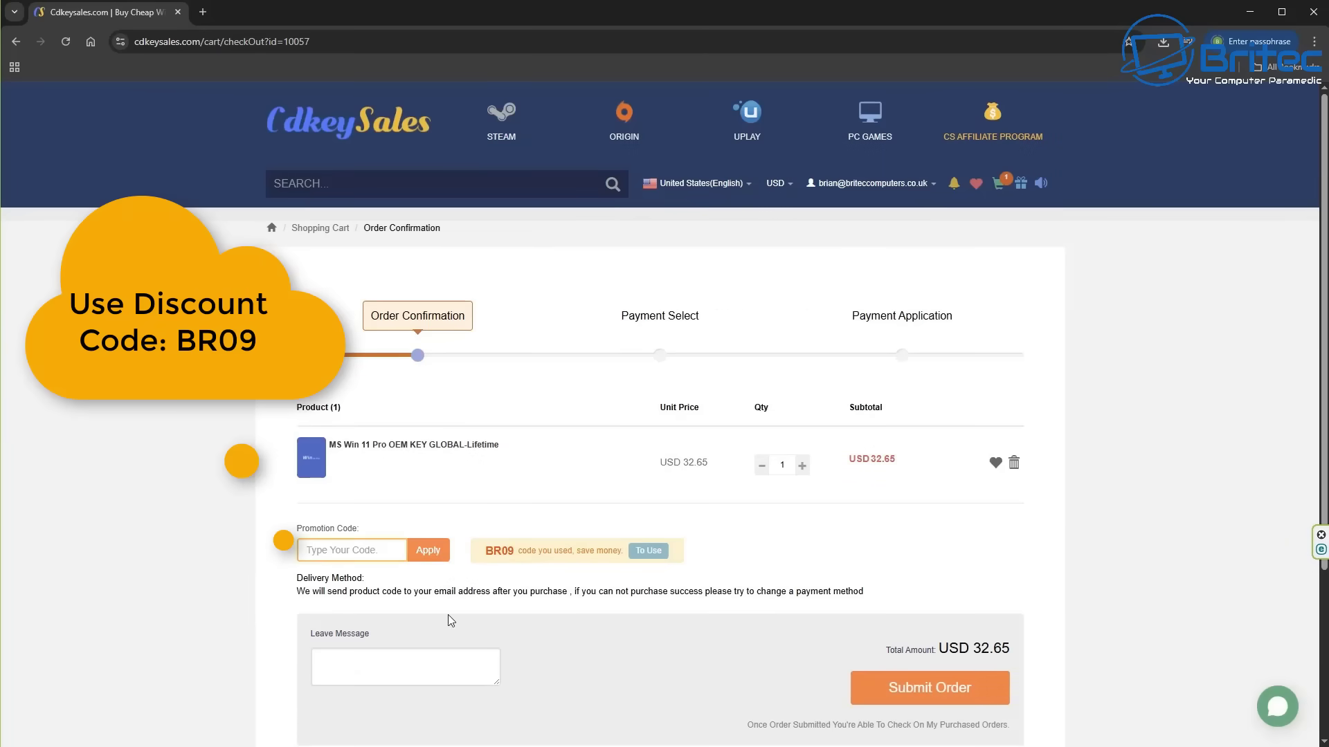
{"action": "type", "text": "BR09"}
{"action": "left_click", "coordinate": [424, 553]}
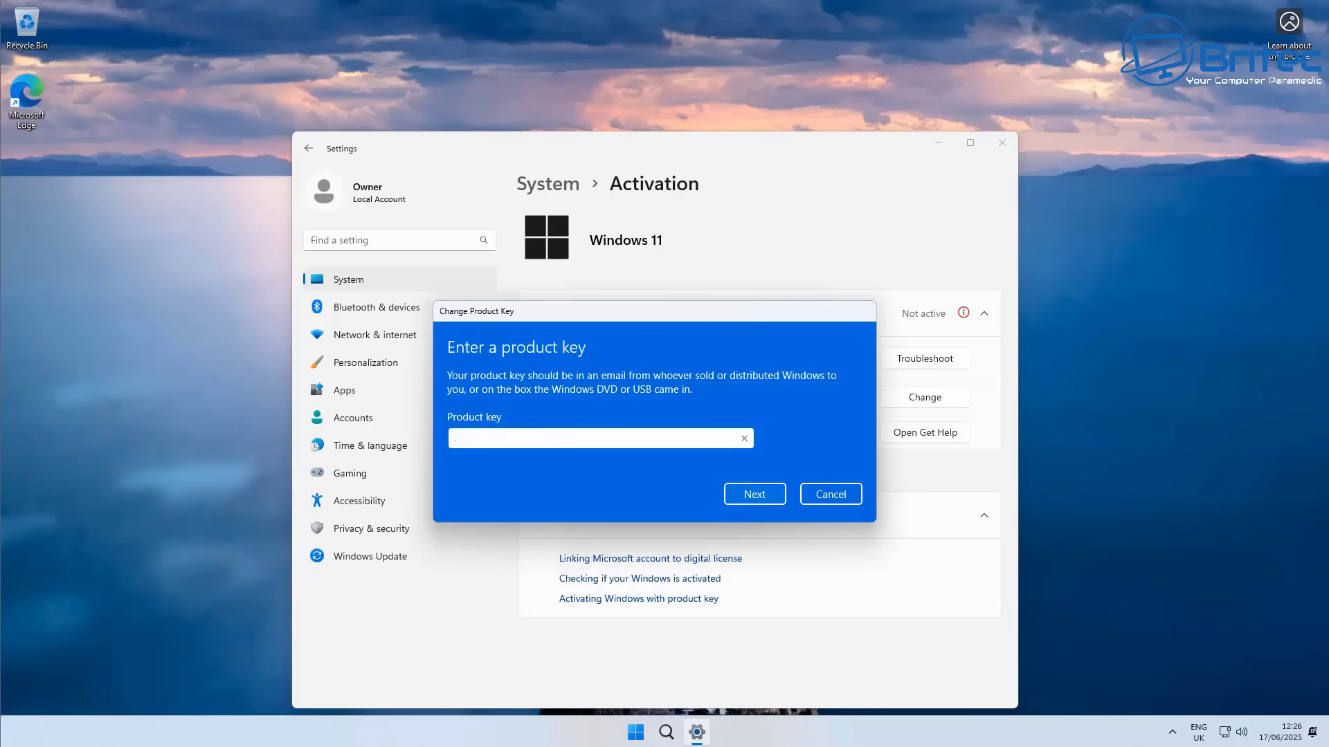
Step: Confirm the entered product key and activate Windows 11
{"action": "key", "text": "Return"}
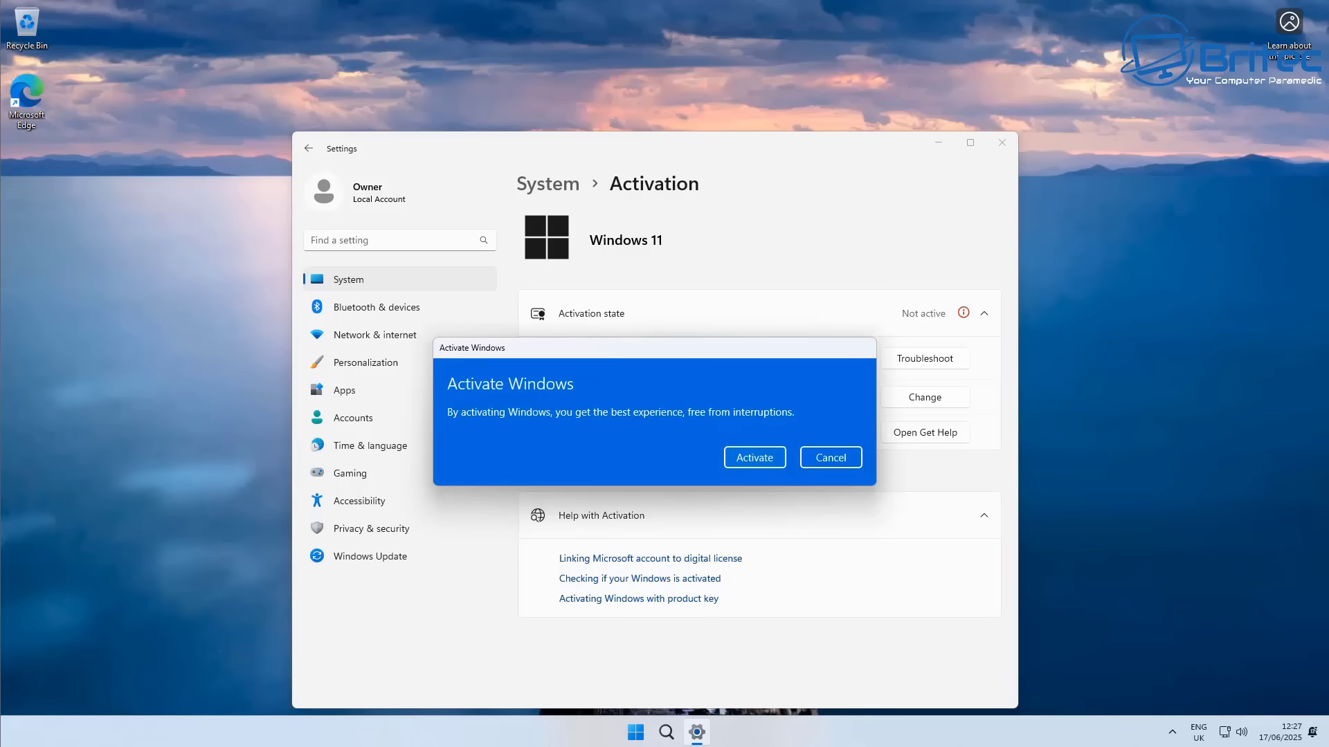
{"action": "key", "text": "Return"}
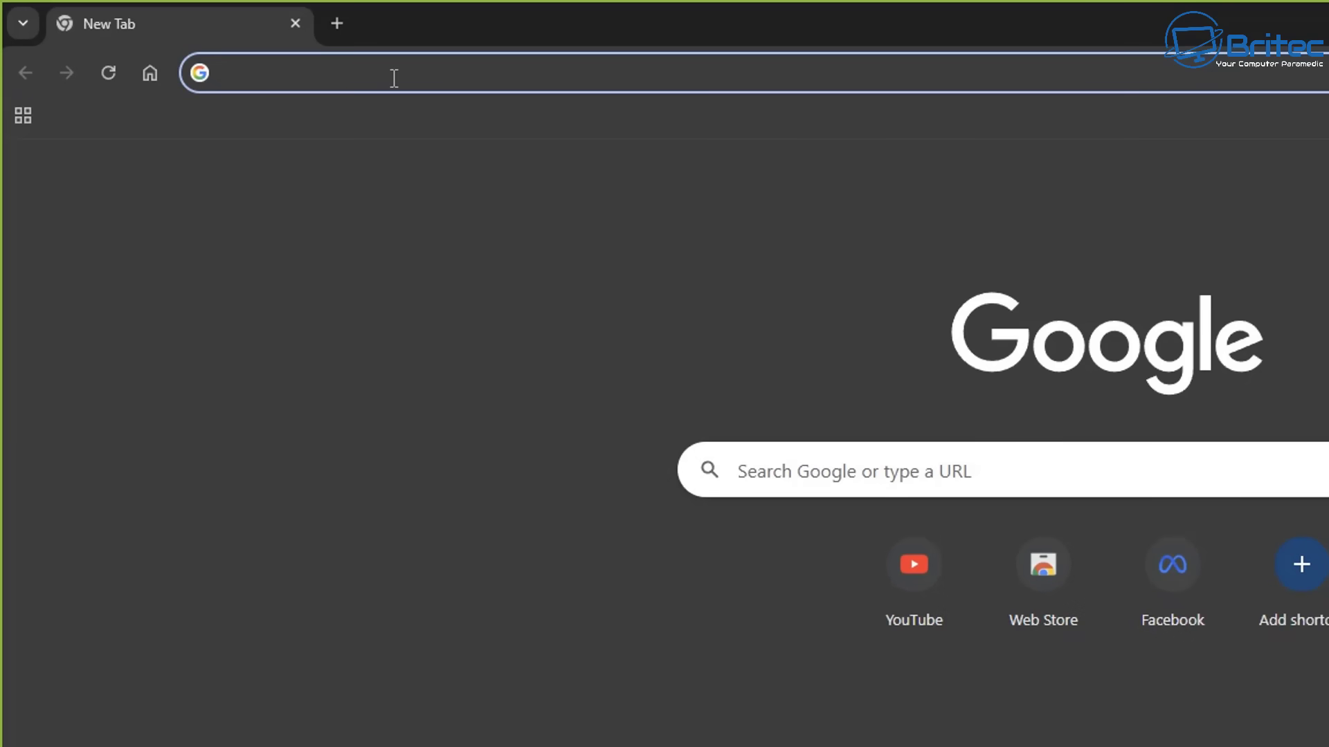
Step: Go to 192.168.1.1 and log in to the Archer AX73 with the router password
{"action": "type", "text": "192"}
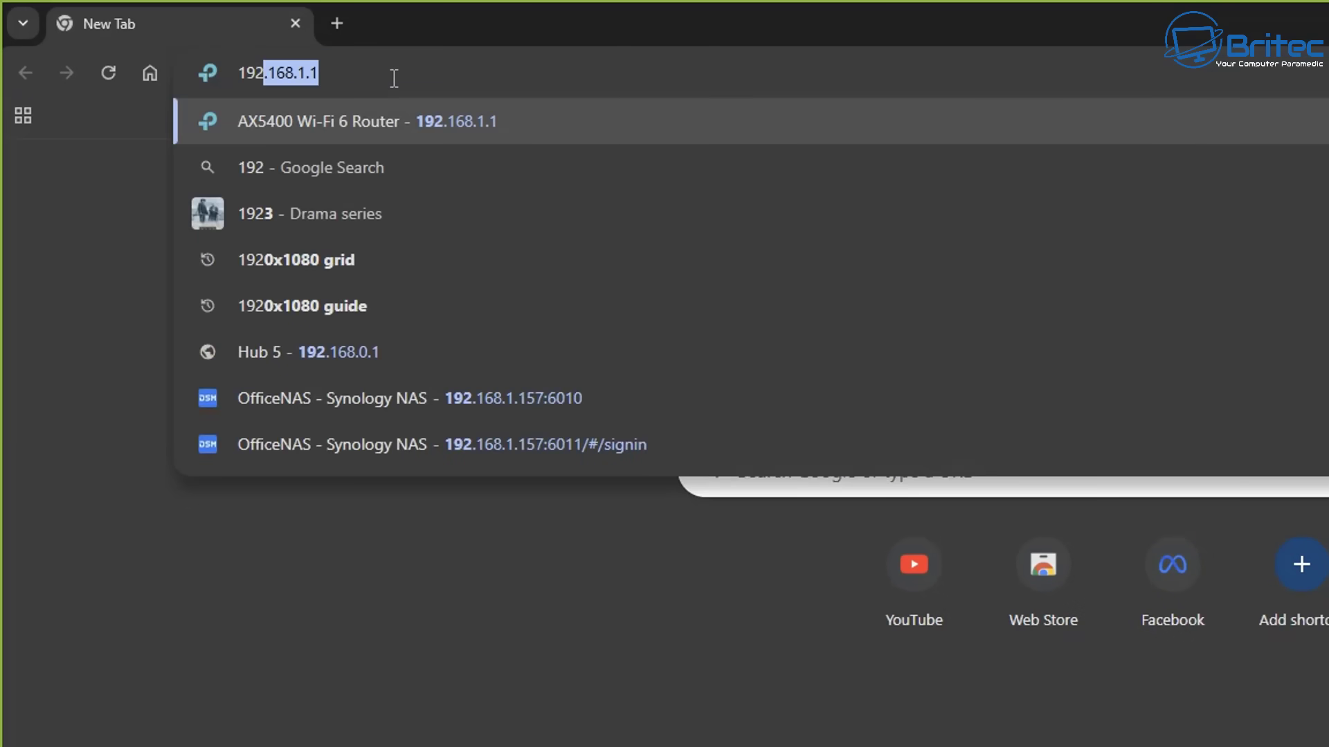
{"action": "type", "text": ".168"}
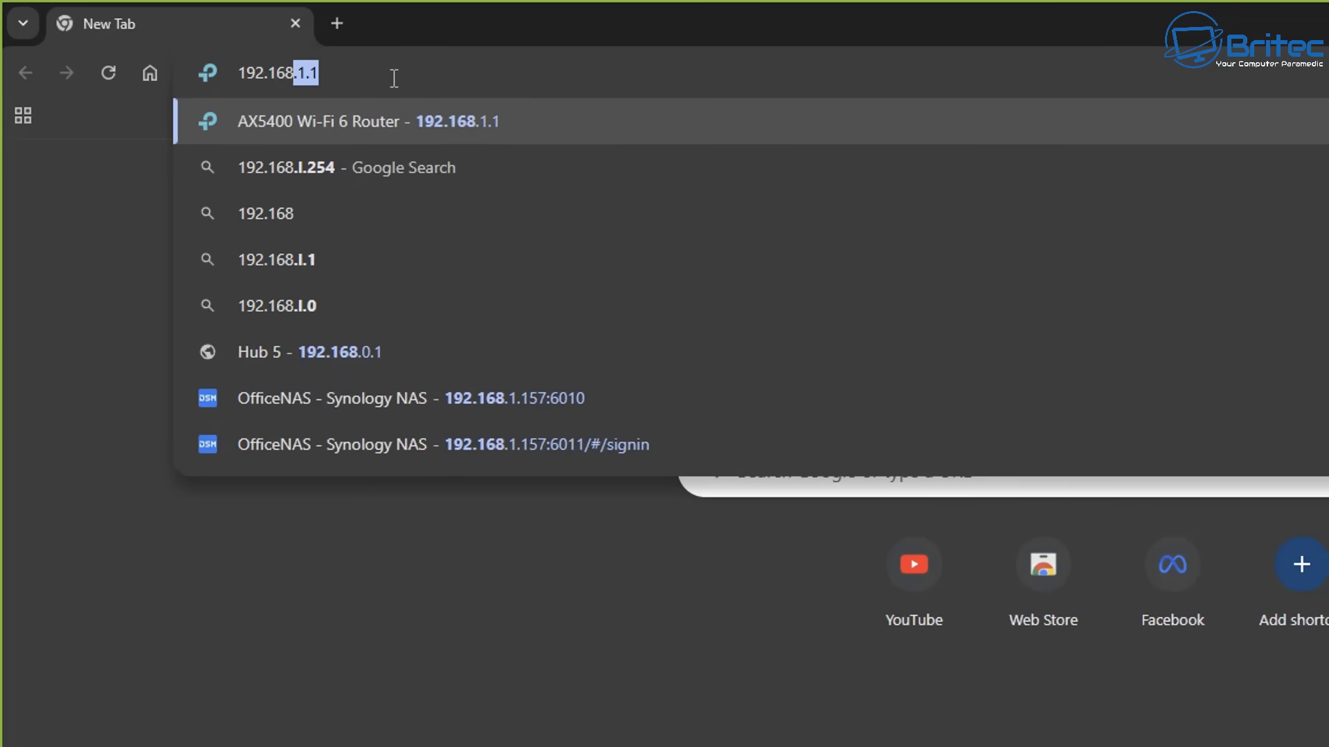
{"action": "type", "text": ".1.1"}
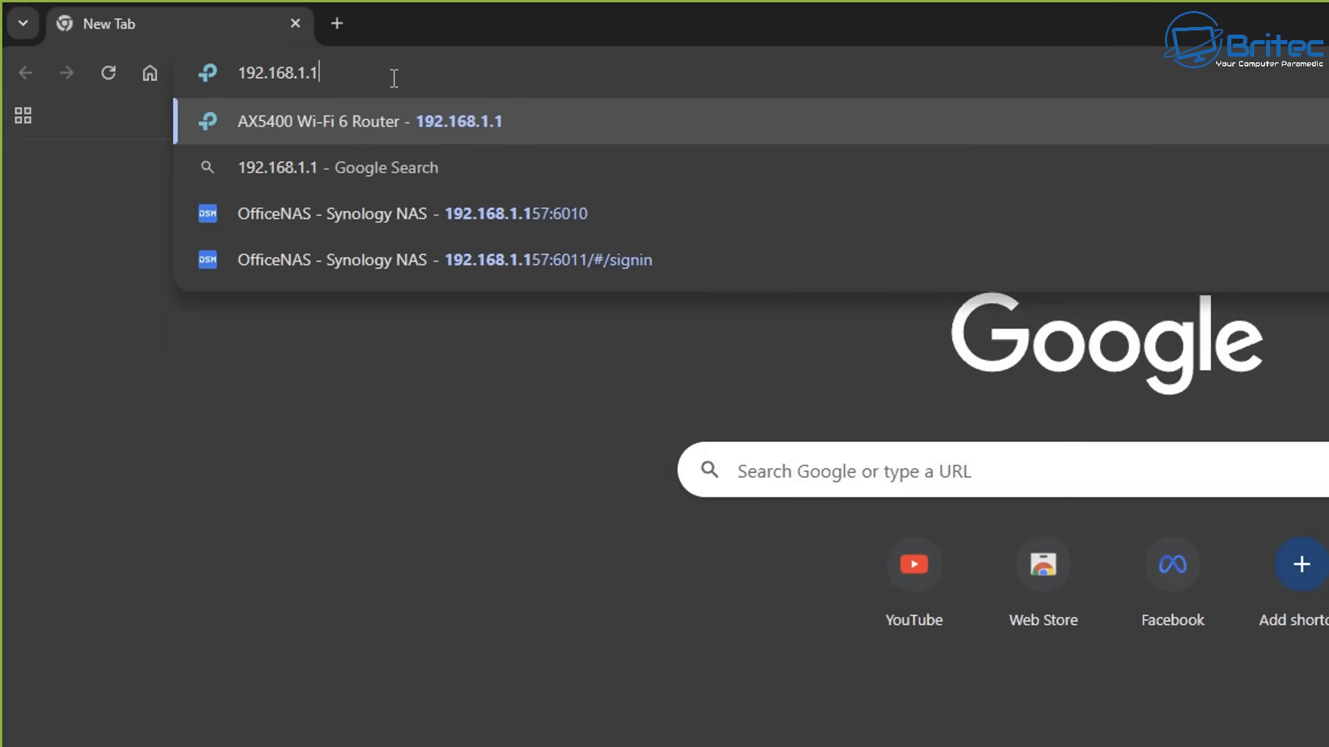
{"action": "key", "text": "Return"}
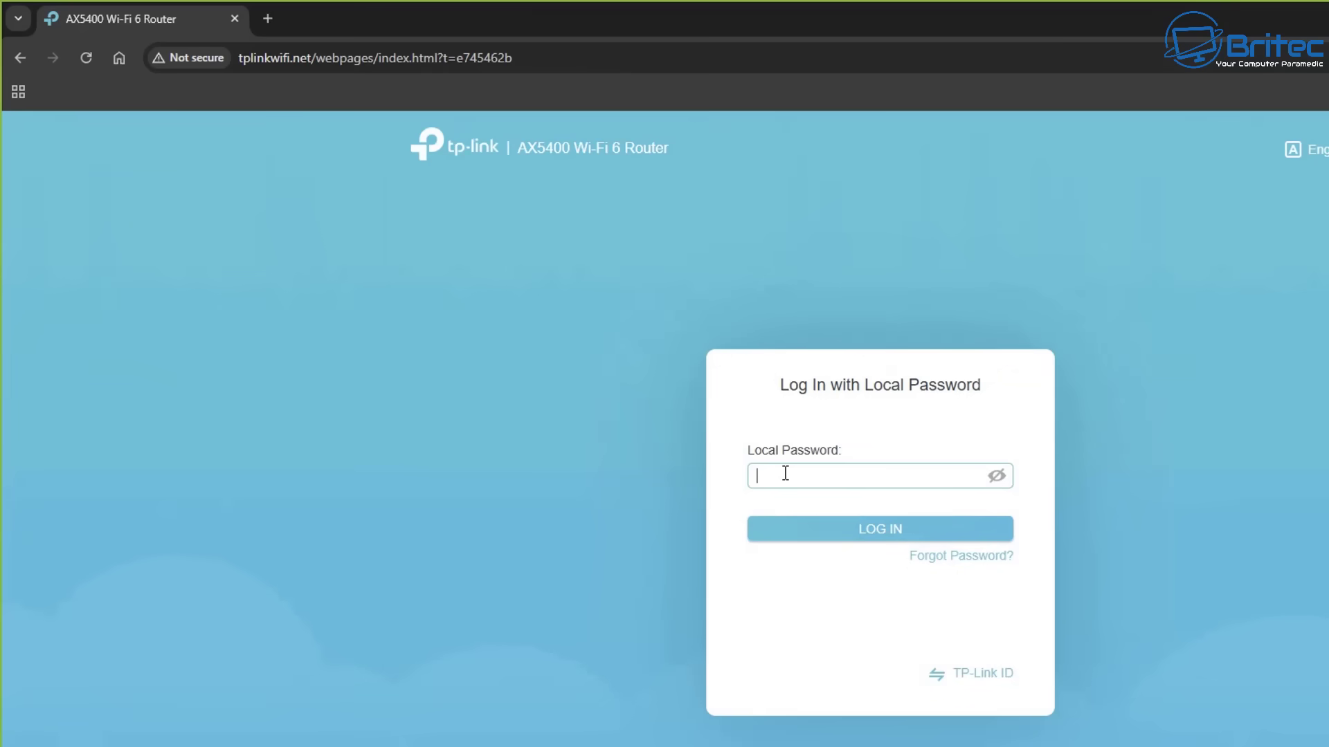
{"action": "type", "text": "••••••••••••"}
{"action": "key", "text": "Return"}
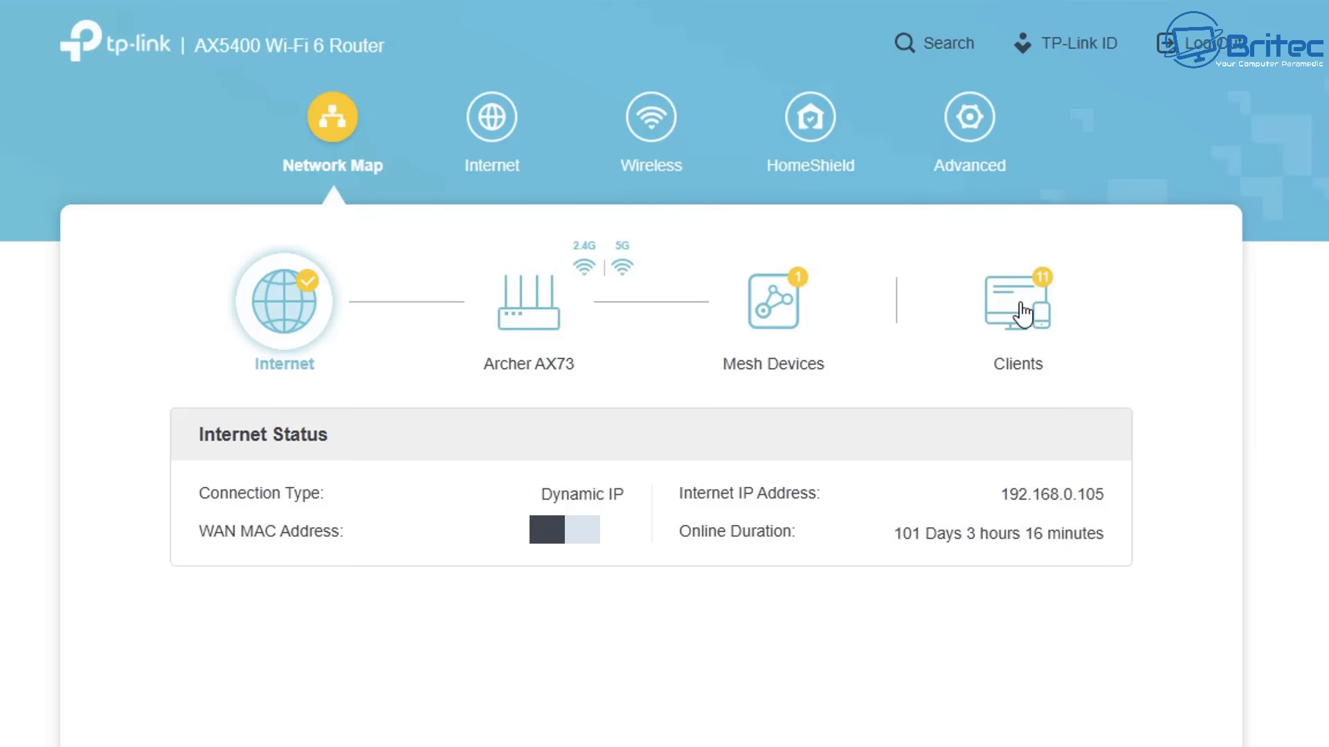
Step: Open the Clients list and scroll through all eleven connected devices, then back to the top
{"action": "left_click", "coordinate": [1042, 305]}
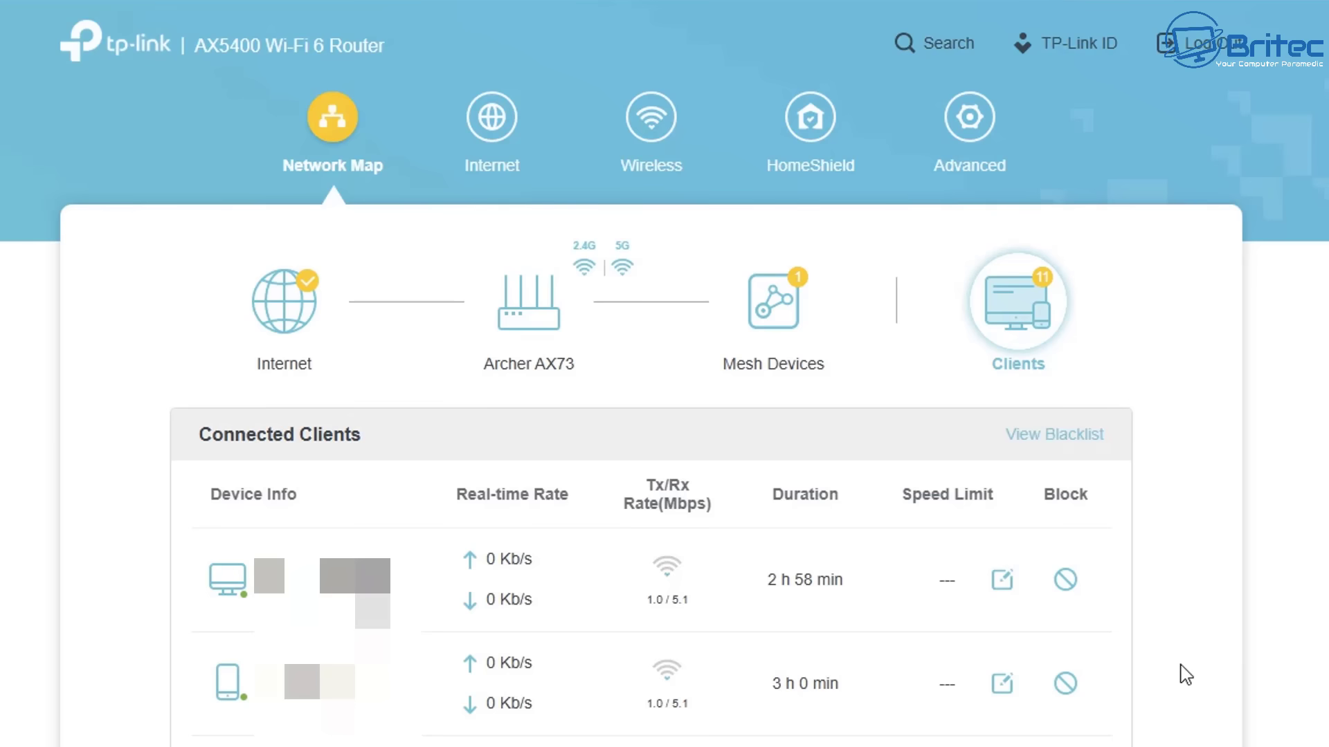
{"action": "scroll", "coordinate": [1170, 680], "scroll_direction": "down", "scroll_amount": 2}
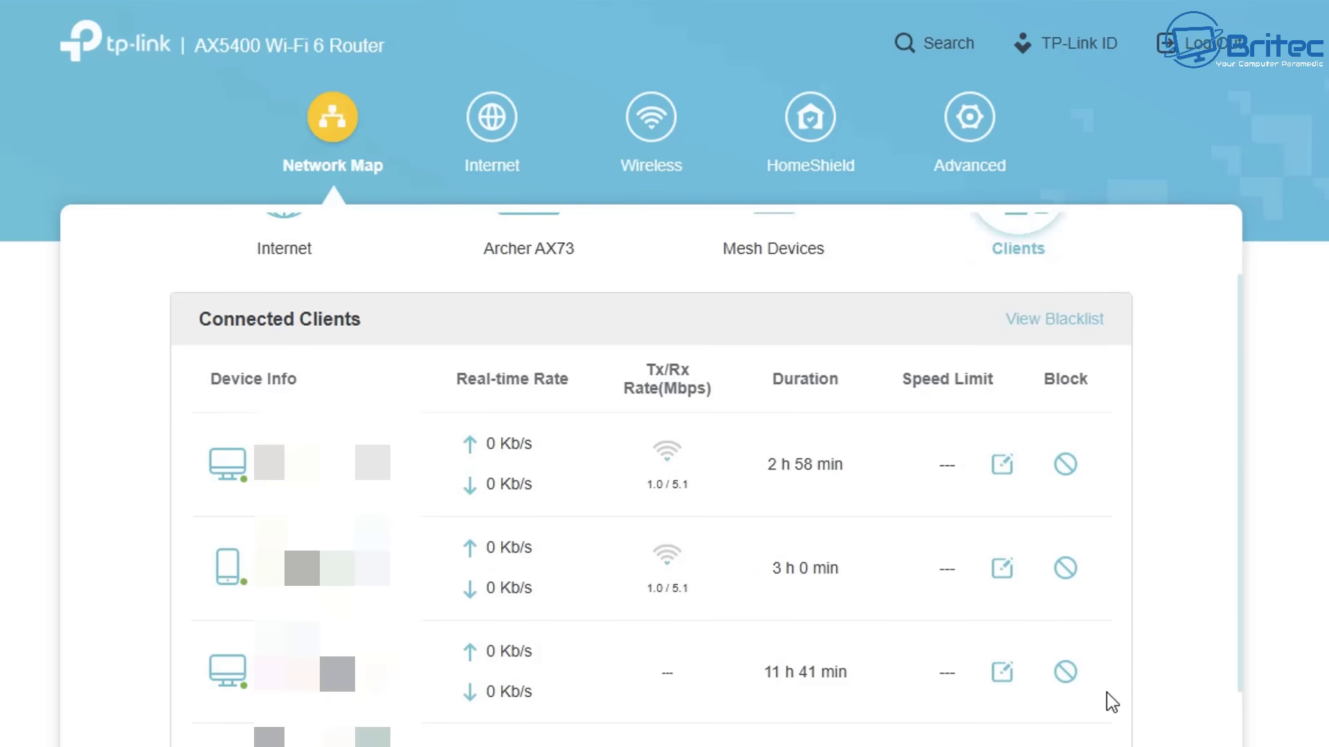
{"action": "scroll", "coordinate": [1112, 703], "scroll_direction": "down", "scroll_amount": 2}
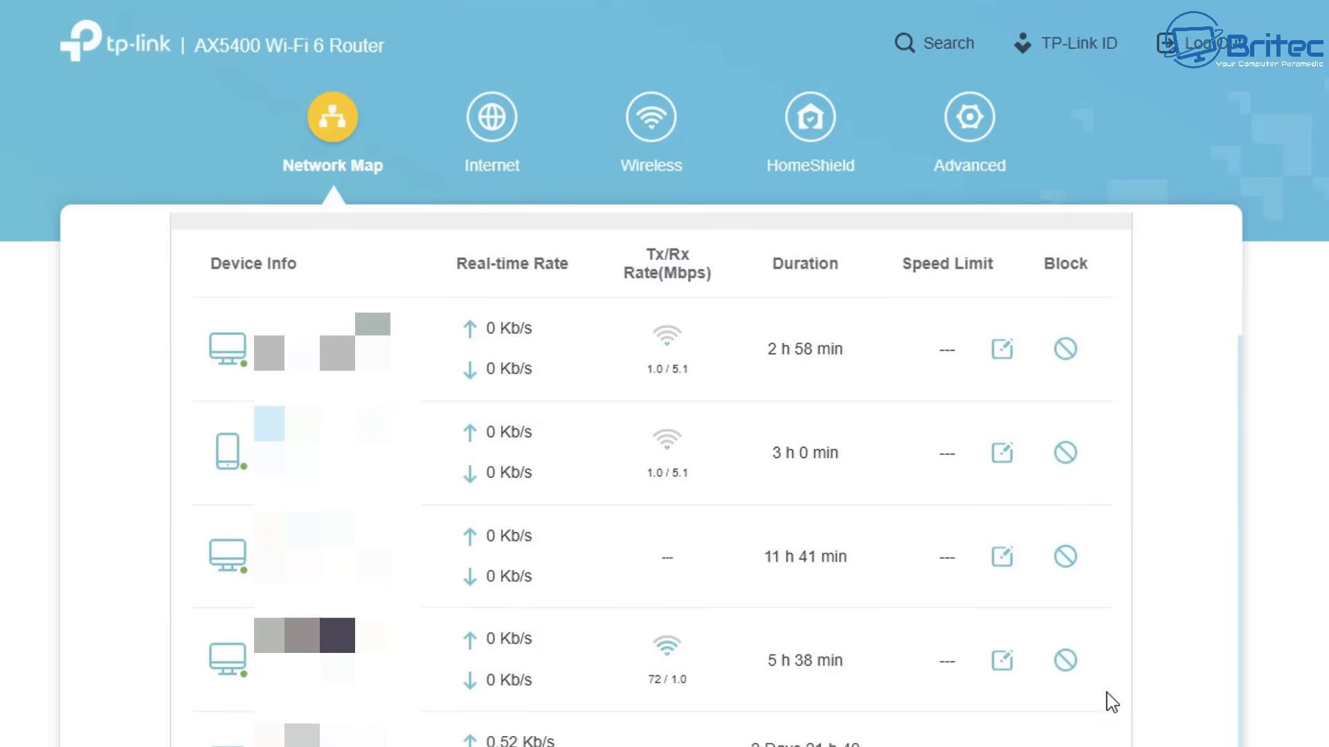
{"action": "scroll", "coordinate": [1111, 702], "scroll_direction": "down", "scroll_amount": 2}
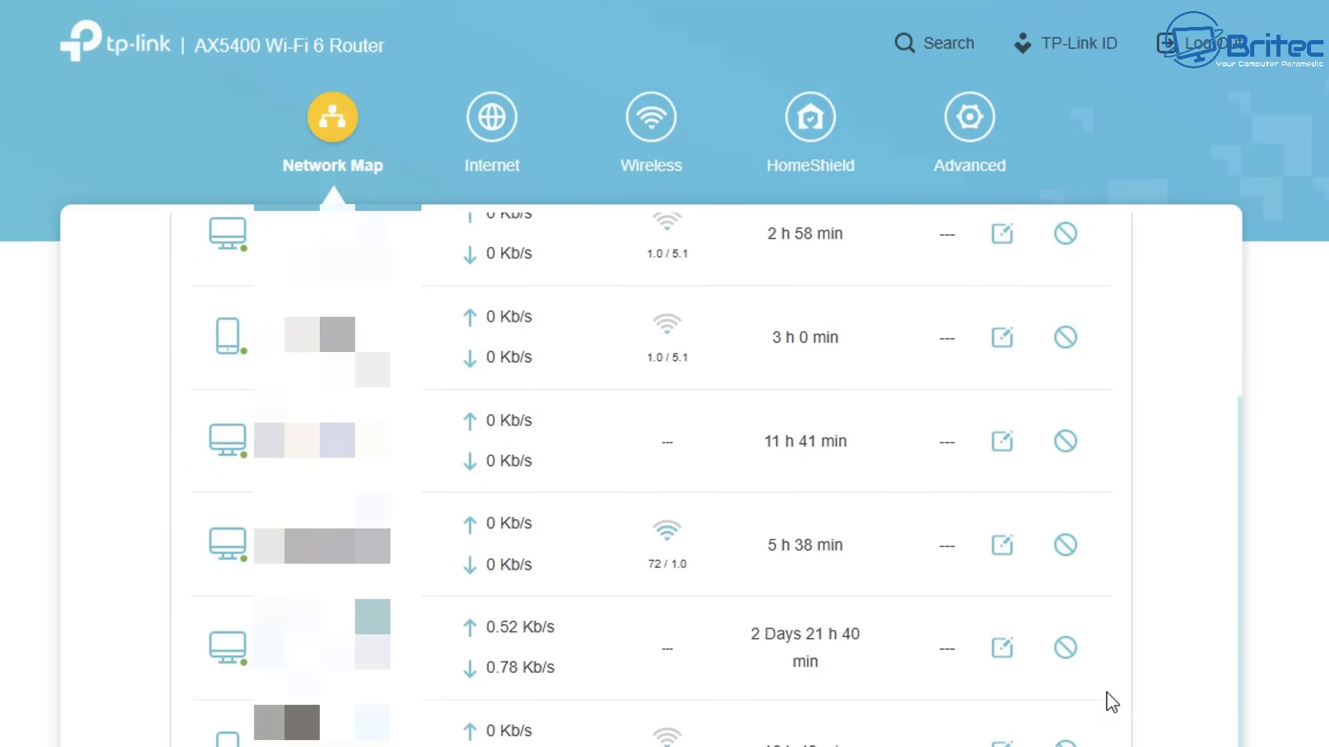
{"action": "scroll", "coordinate": [1111, 702], "scroll_direction": "down", "scroll_amount": 4}
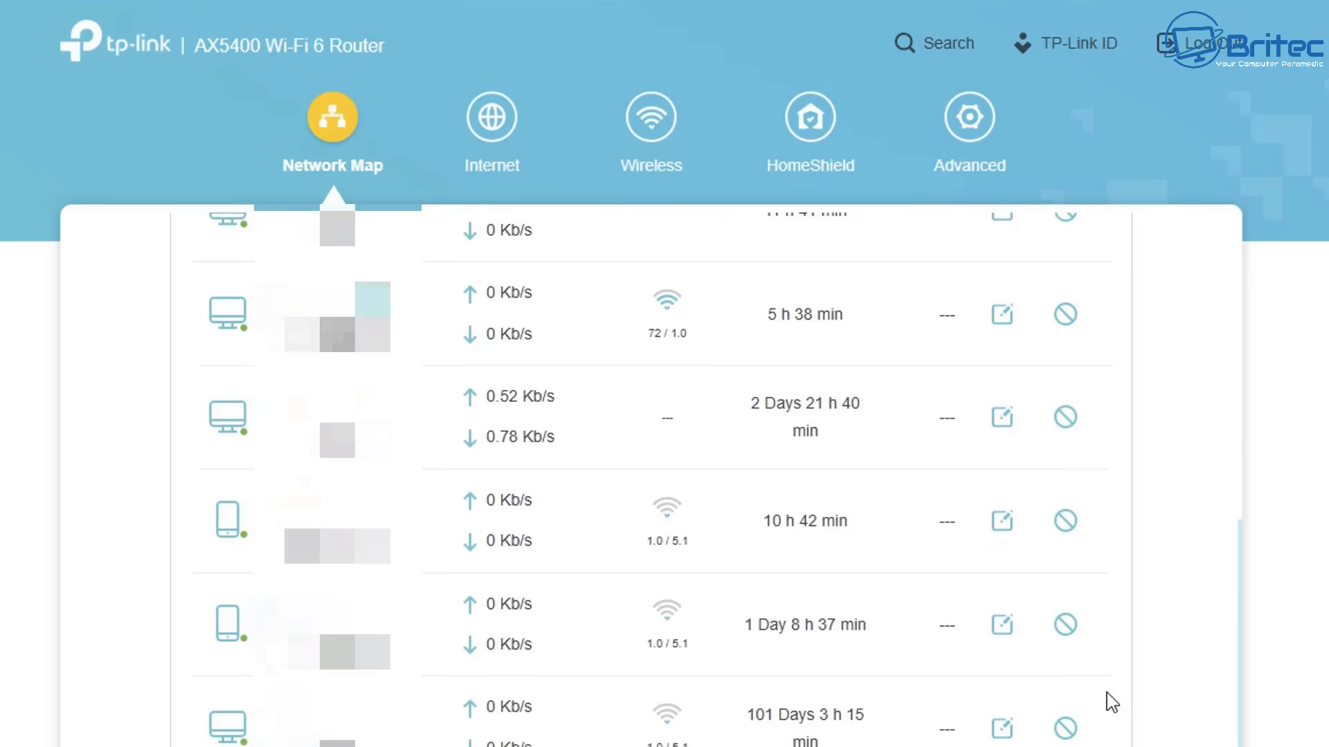
{"action": "scroll", "coordinate": [1111, 703], "scroll_direction": "down", "scroll_amount": 2}
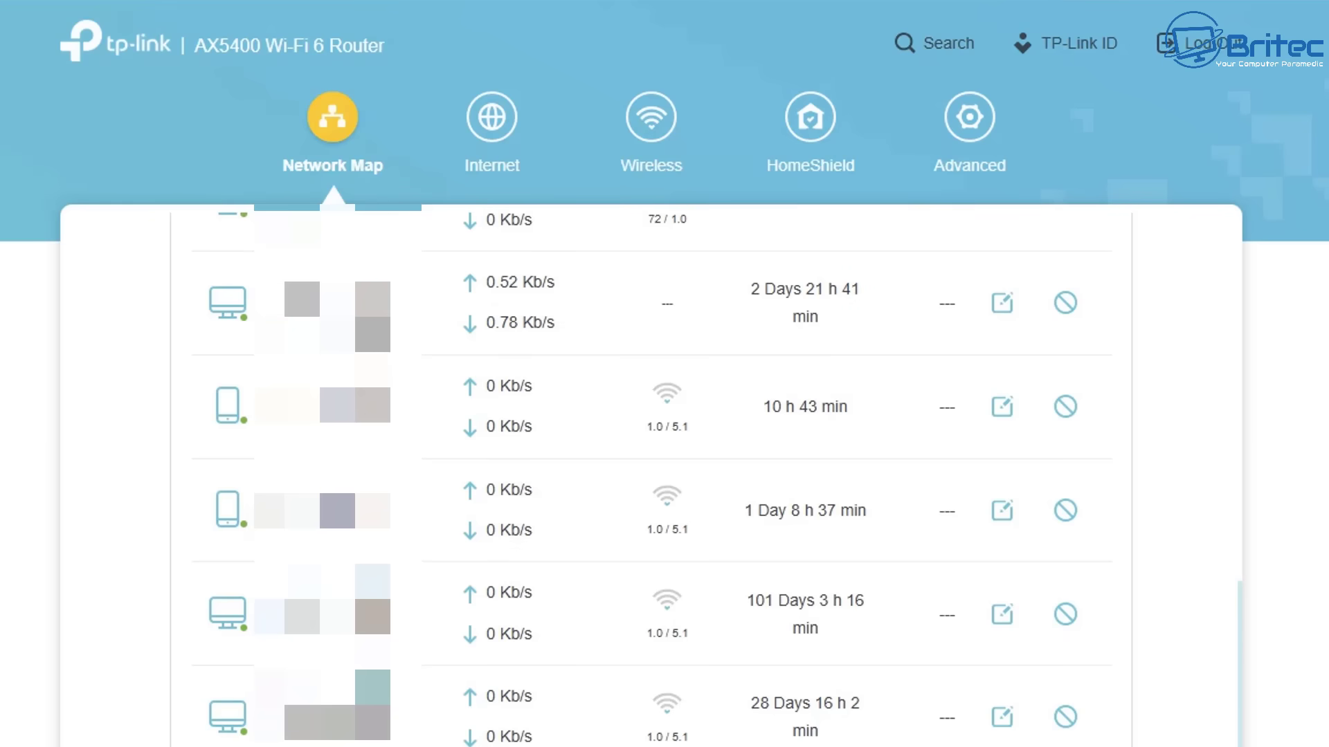
{"action": "scroll", "coordinate": [650, 477], "scroll_direction": "up", "scroll_amount": 10}
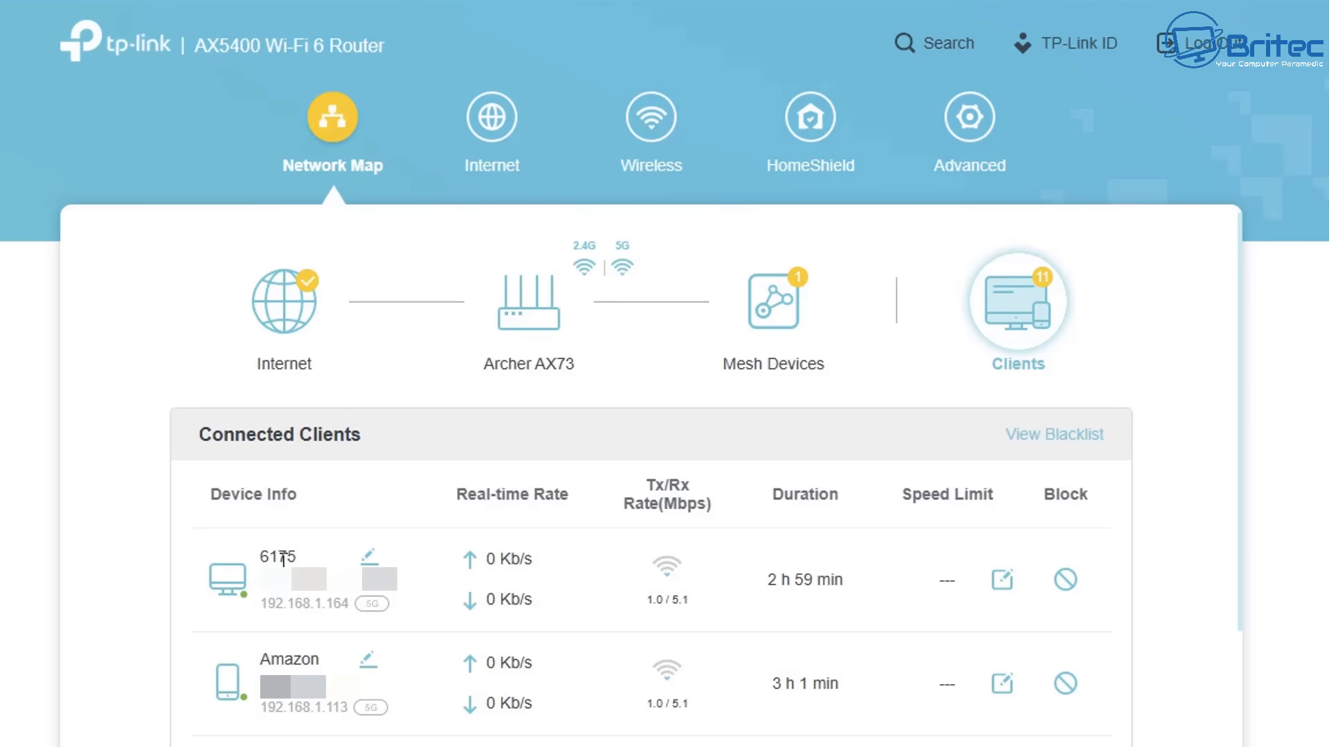
{"action": "left_click_drag", "start_coordinate": [296, 557], "coordinate": [258, 560]}
{"action": "left_click", "coordinate": [267, 586]}
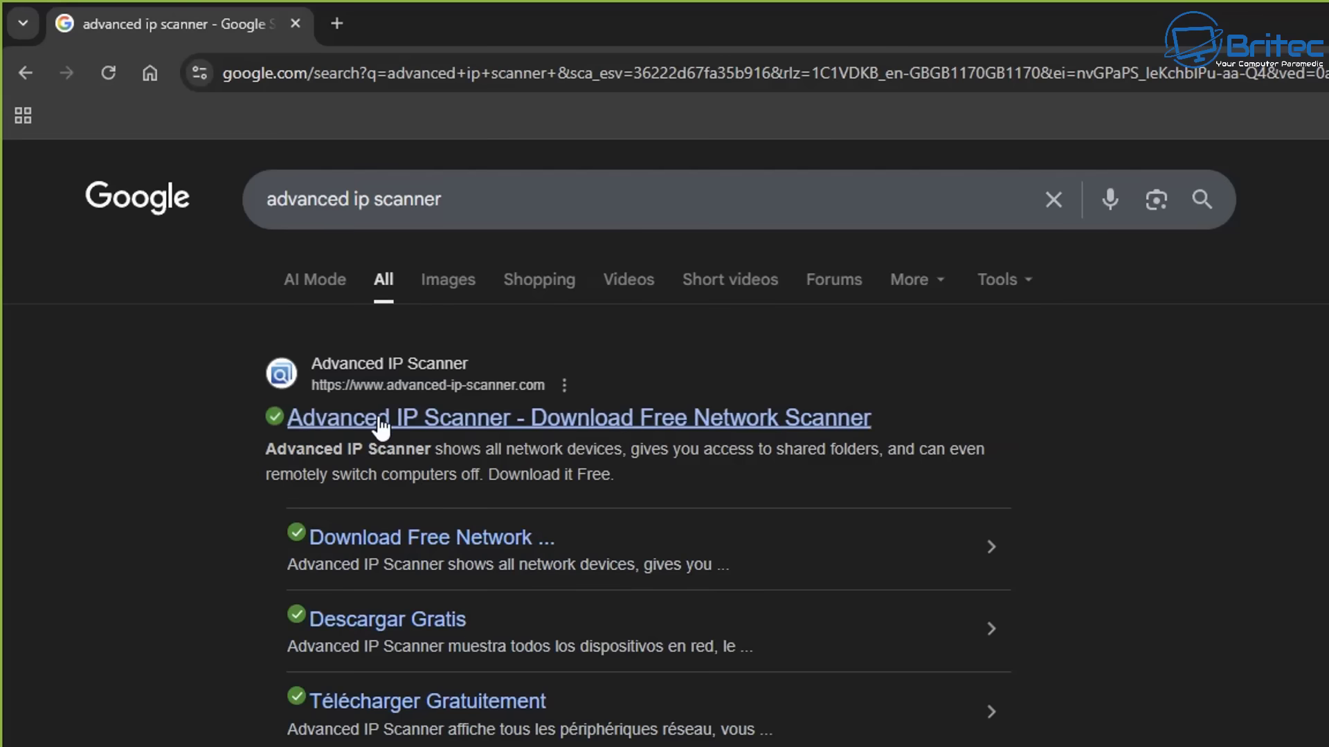
Step: Open the official Advanced IP Scanner site from Google and download it free
{"action": "left_click", "coordinate": [377, 414]}
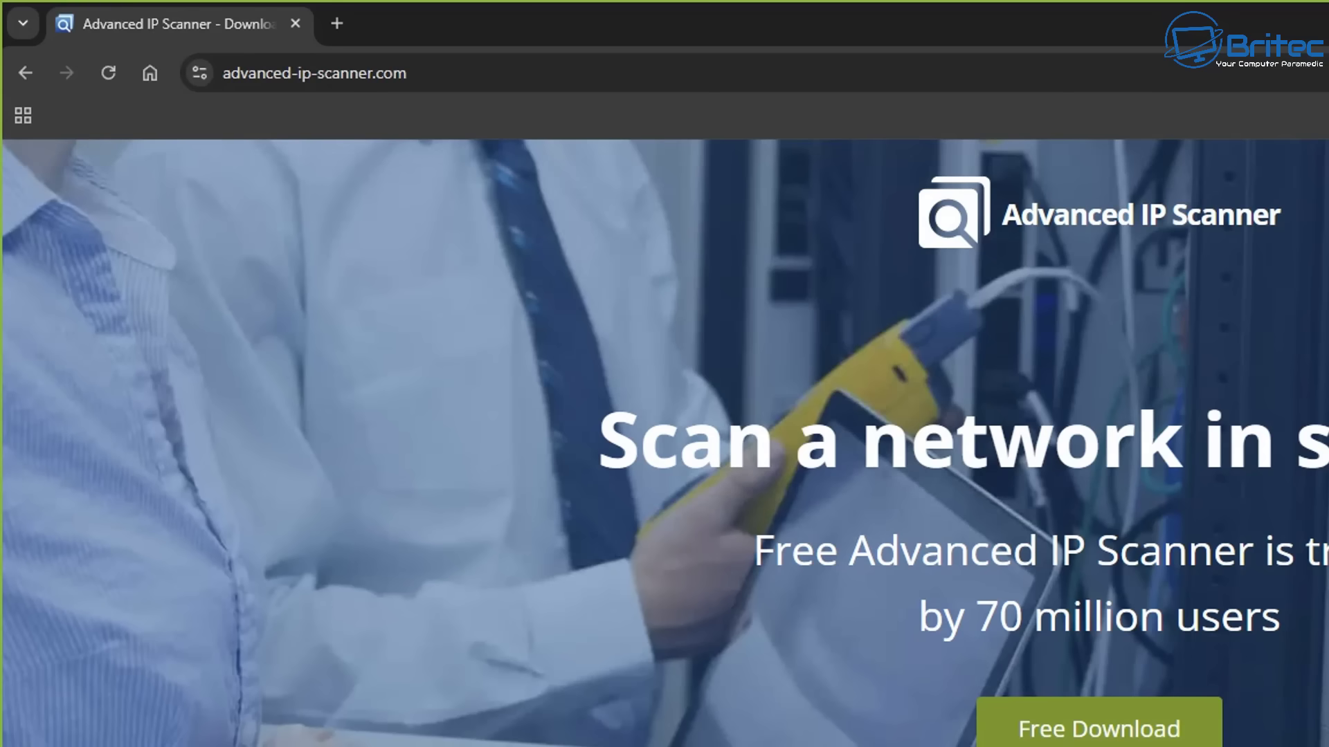
{"action": "left_click", "coordinate": [1119, 732]}
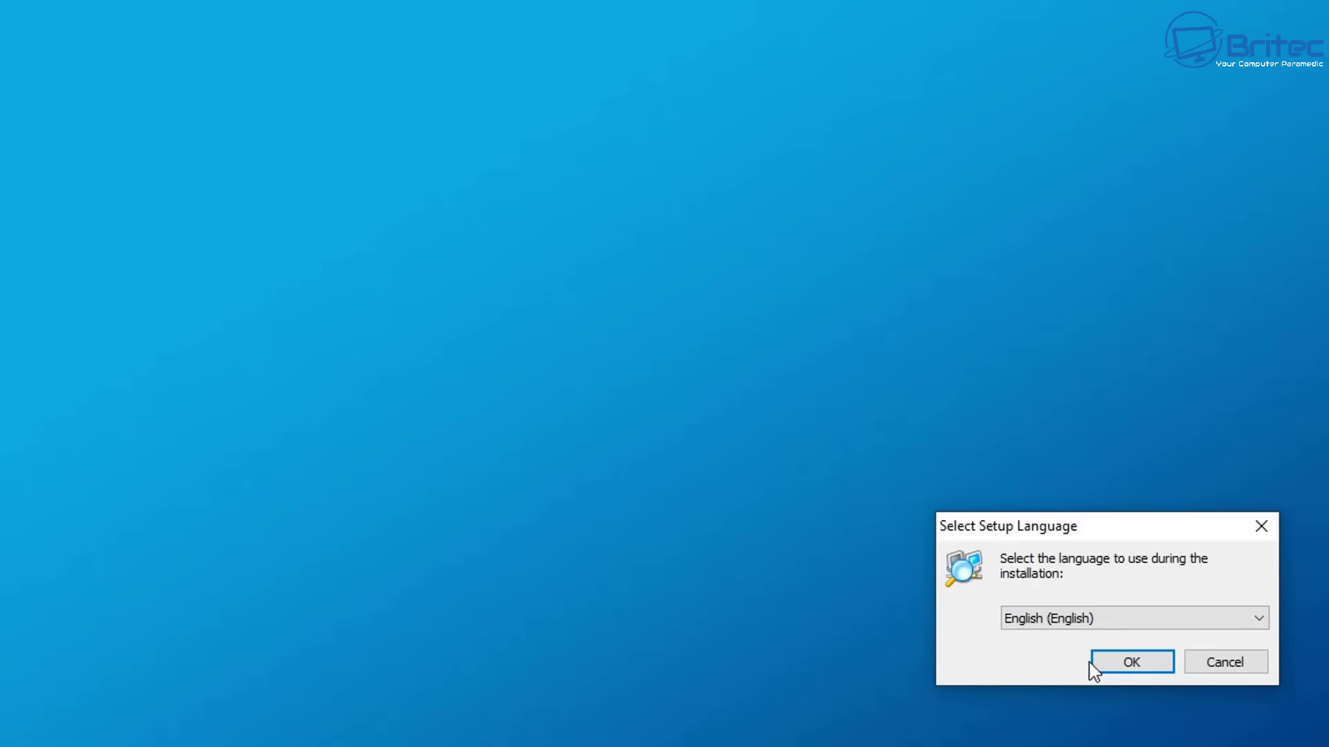
Step: Install Advanced IP Scanner 2.5.1 in English, accepting the licence, and launch it at finish
{"action": "left_click", "coordinate": [1124, 662]}
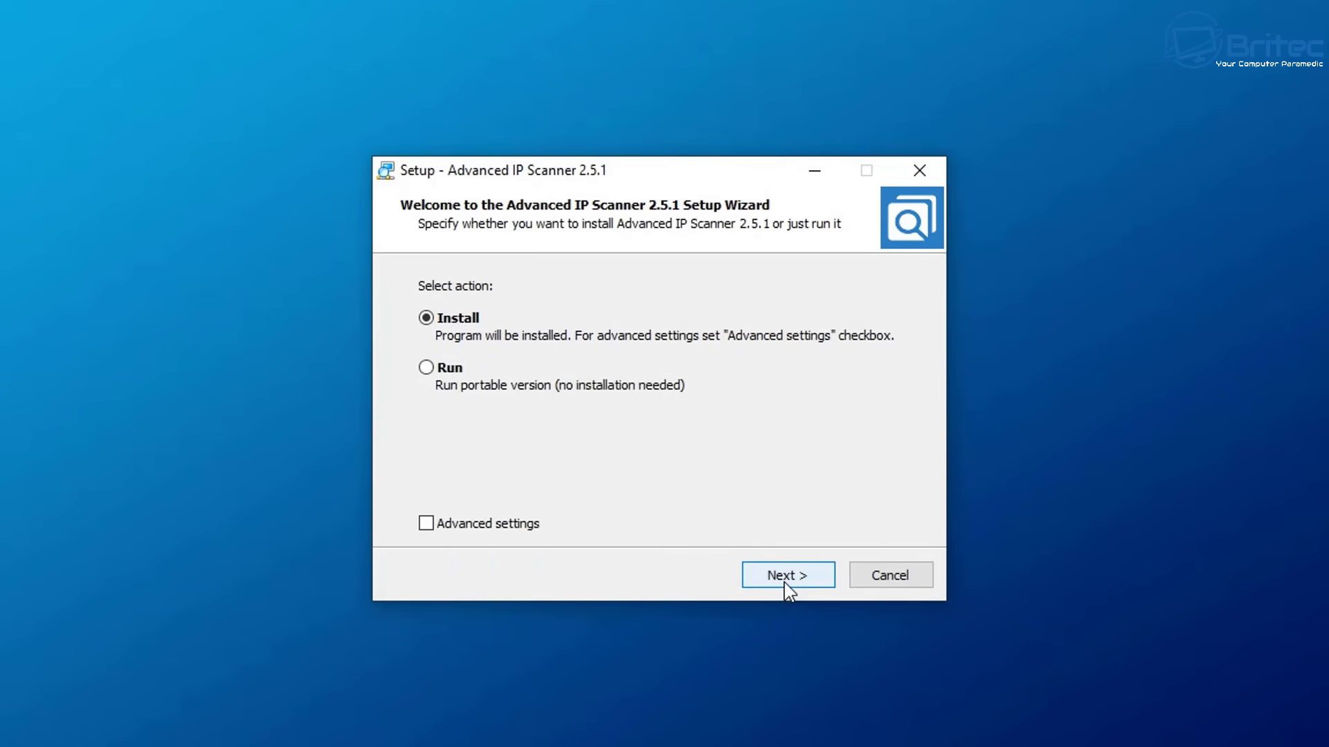
{"action": "left_click", "coordinate": [785, 585]}
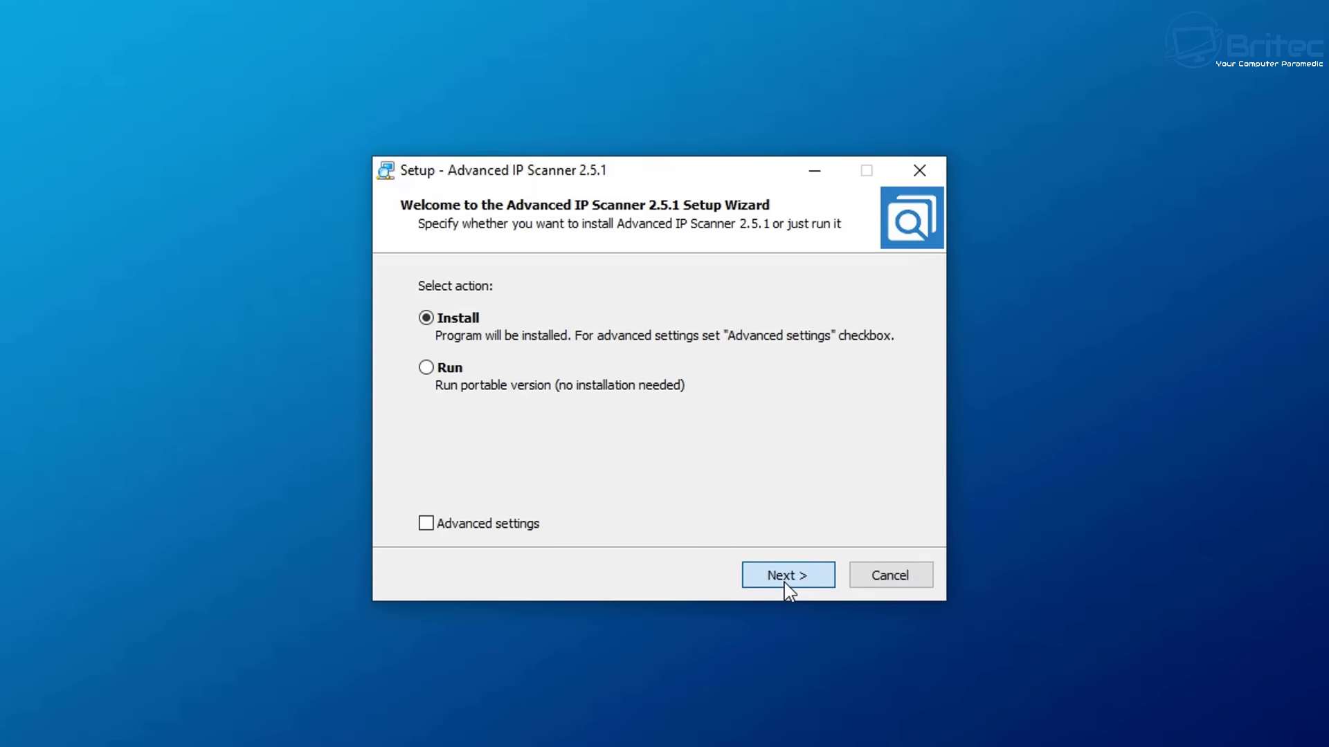
{"action": "left_click", "coordinate": [787, 575]}
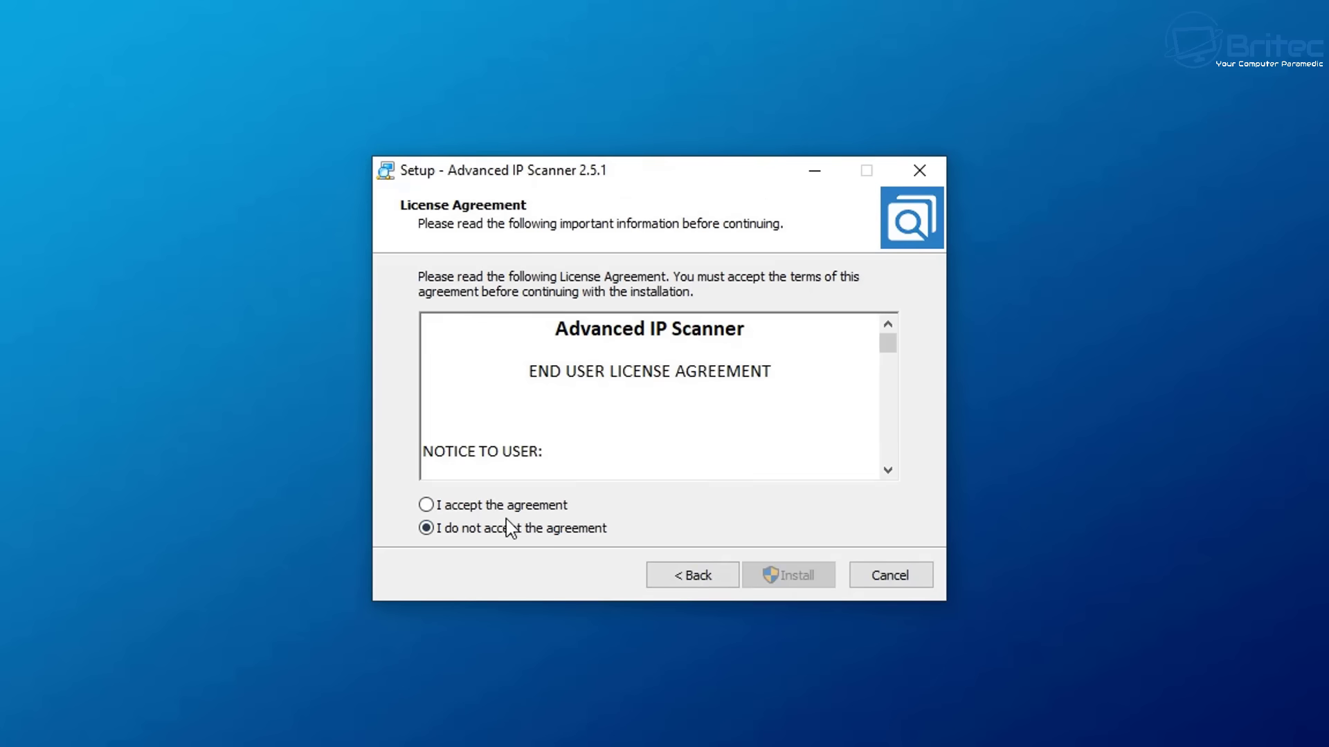
{"action": "left_click", "coordinate": [509, 507]}
{"action": "left_click", "coordinate": [781, 577]}
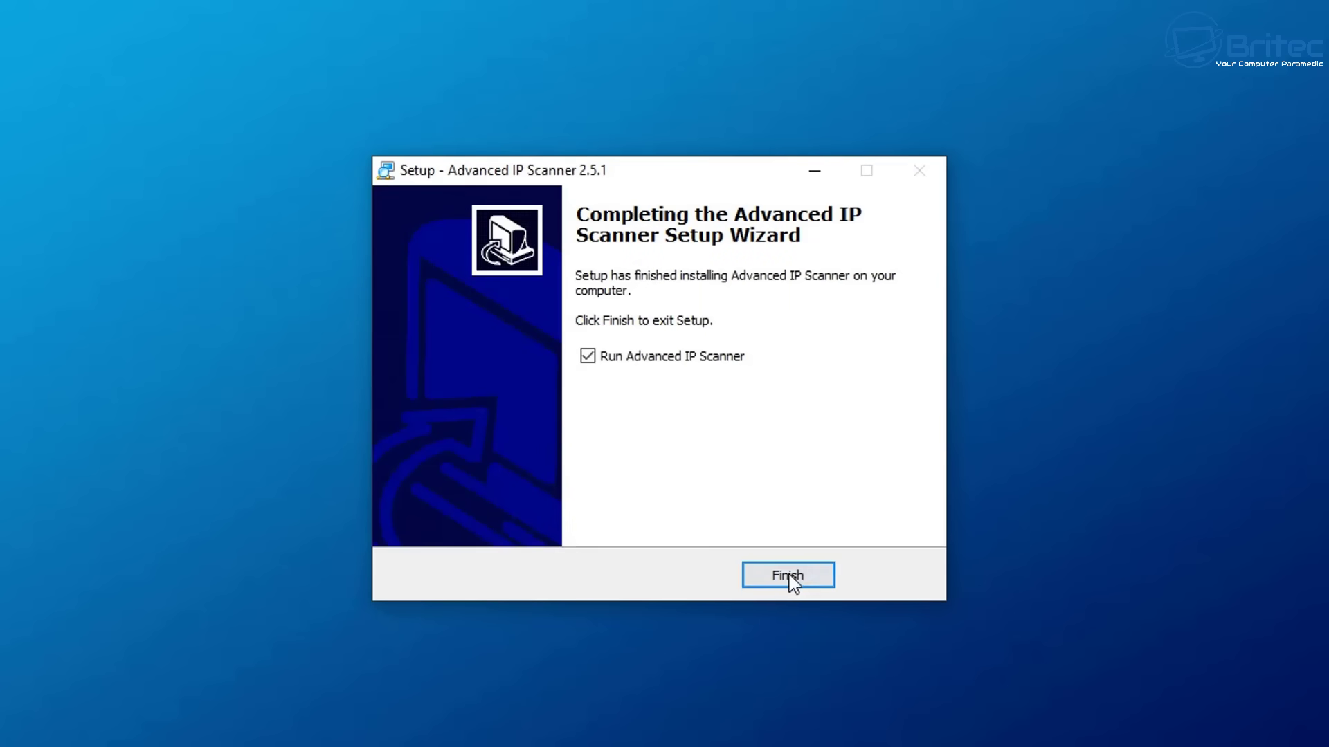
{"action": "left_click", "coordinate": [808, 575]}
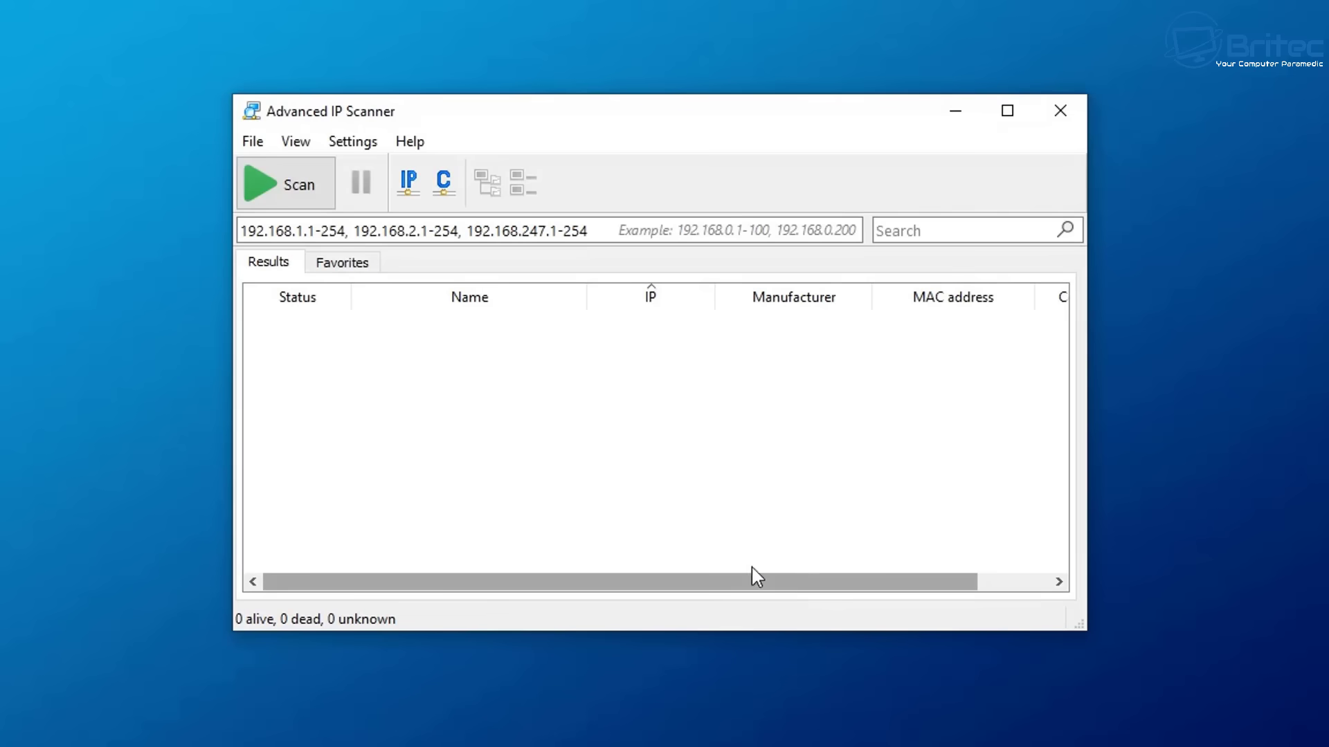
Step: Scan the local address ranges and widen the Manufacturer column to show full vendor names
{"action": "left_click", "coordinate": [298, 186]}
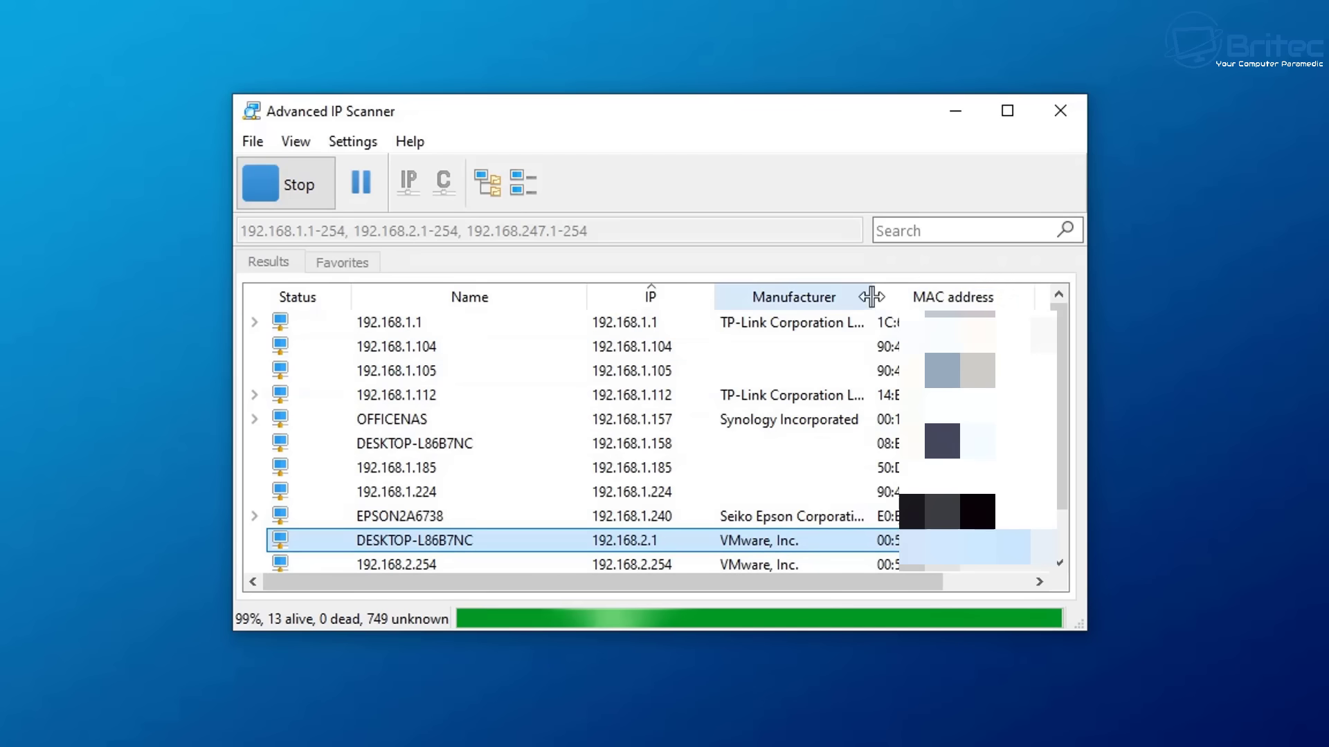
{"action": "left_click_drag", "start_coordinate": [871, 297], "coordinate": [1040, 305]}
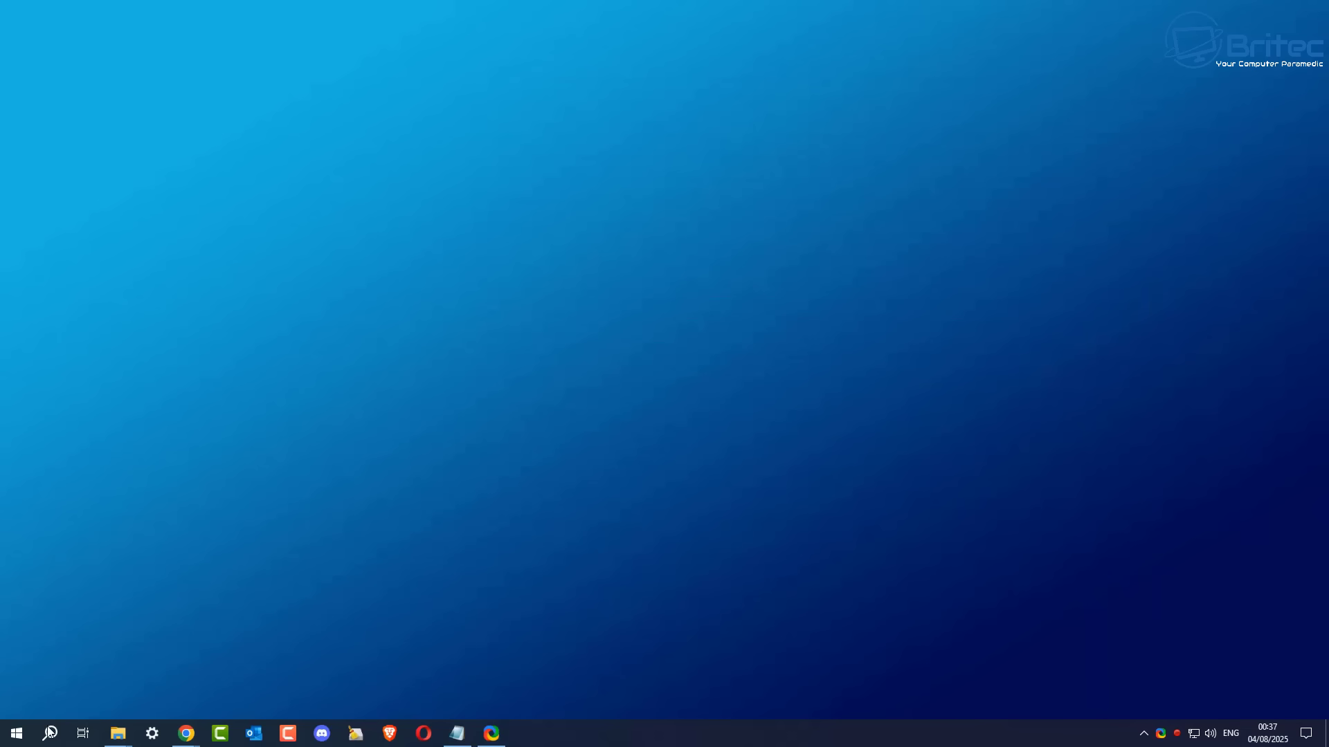
Step: Launch Command Prompt as administrator and run arp -a to list IP and MAC addresses
{"action": "left_click", "coordinate": [50, 732]}
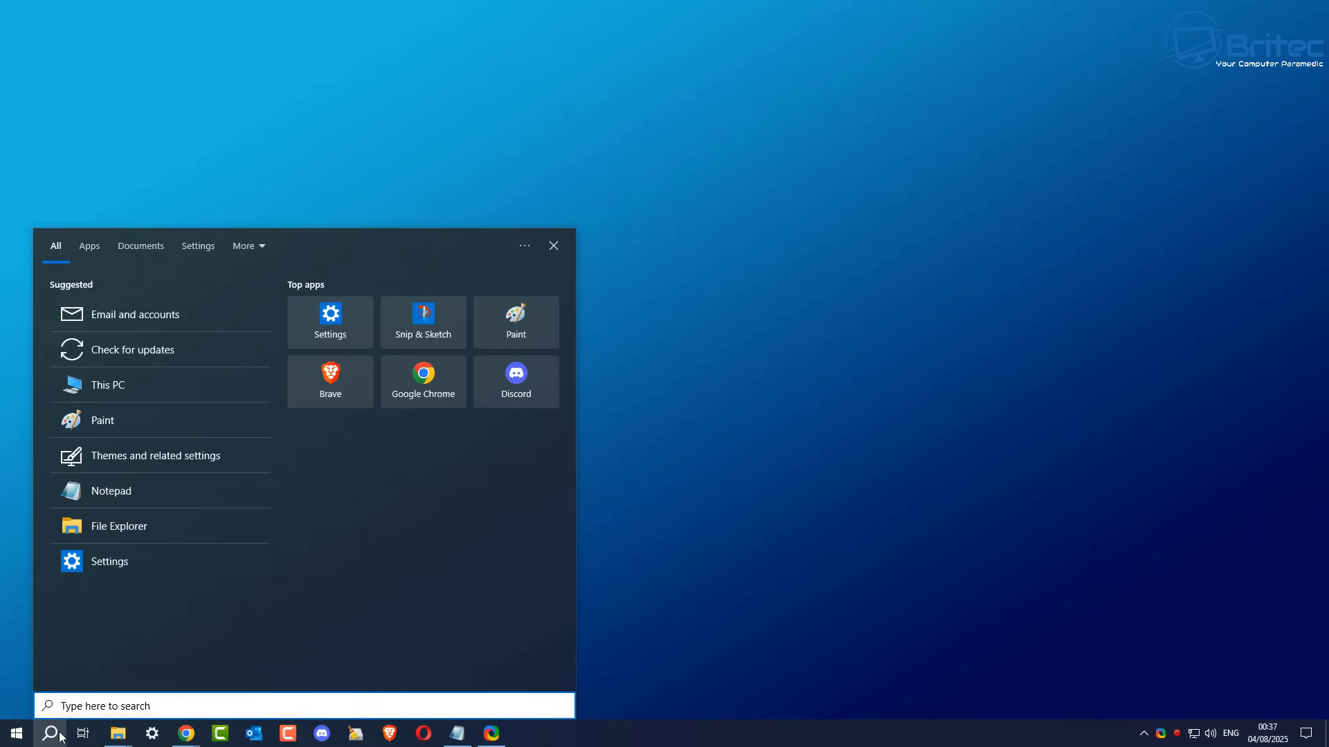
{"action": "type", "text": "cmd"}
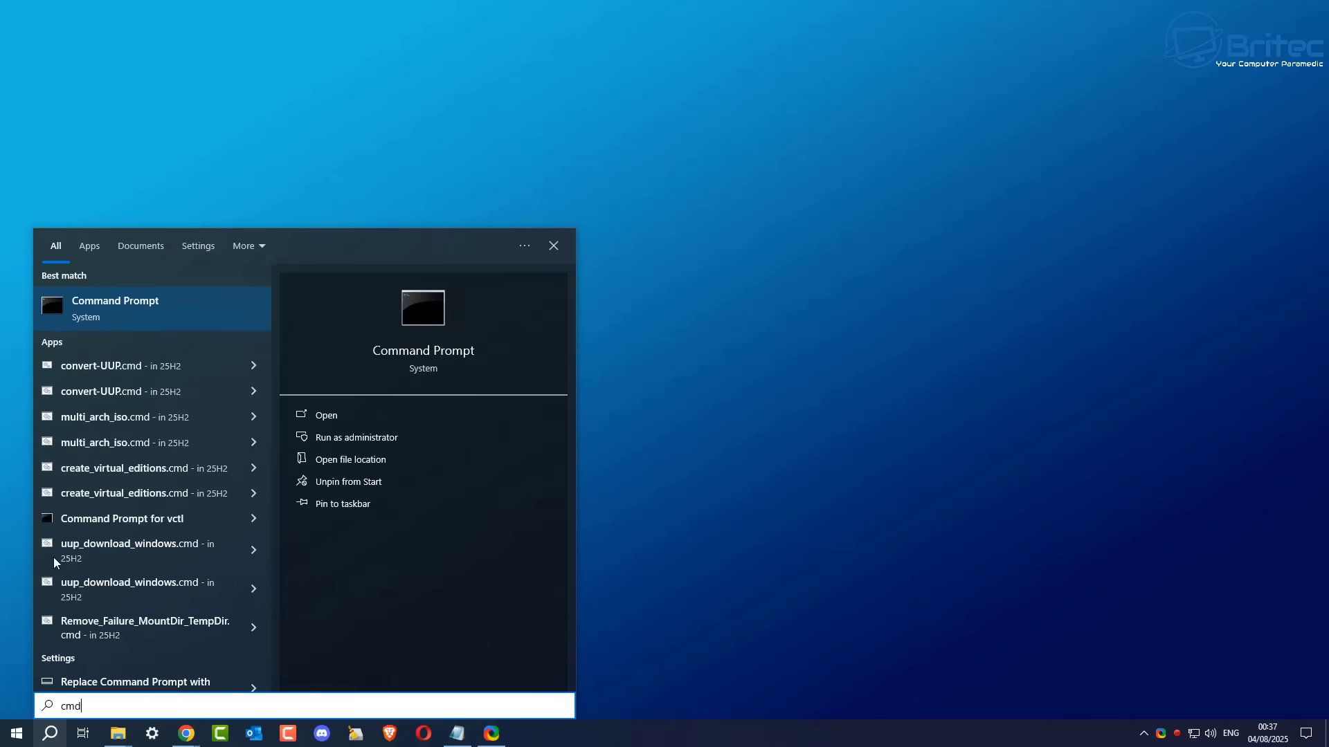
{"action": "left_click", "coordinate": [378, 440]}
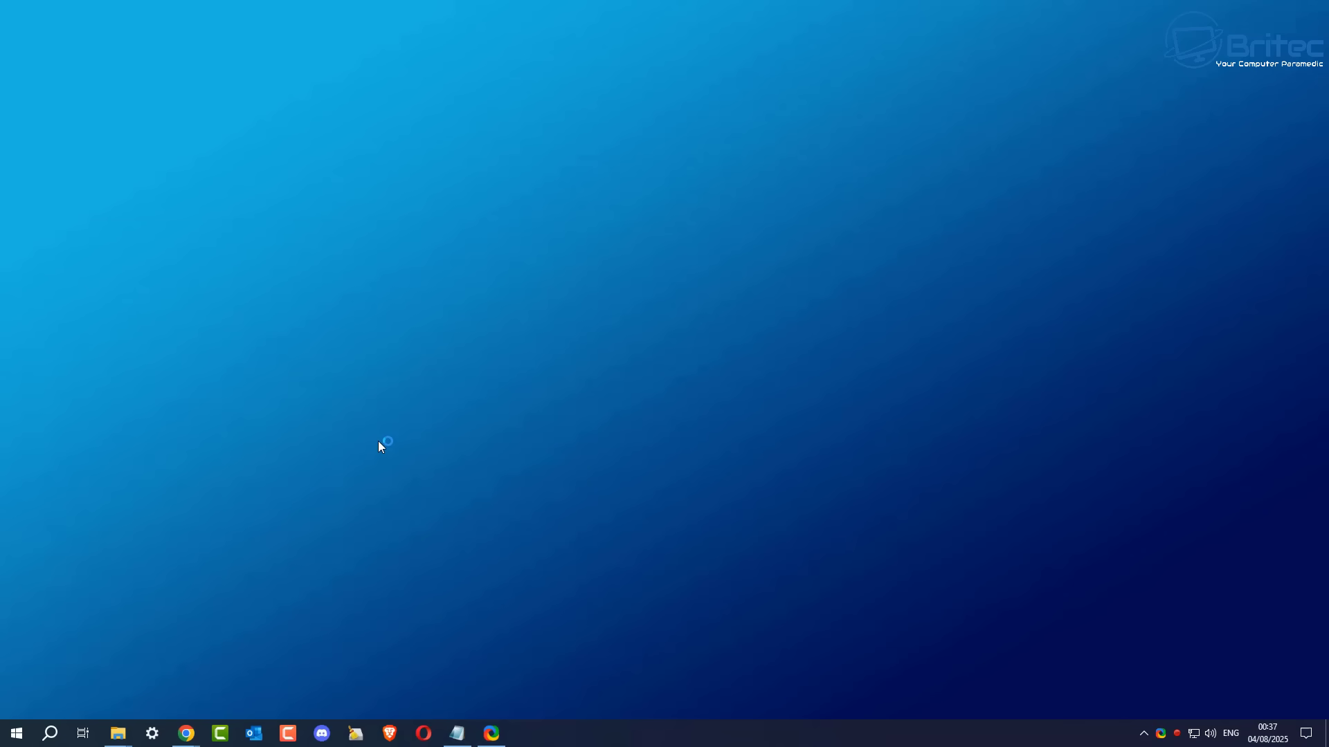
{"action": "left_click_drag", "start_coordinate": [388, 66], "coordinate": [665, 184]}
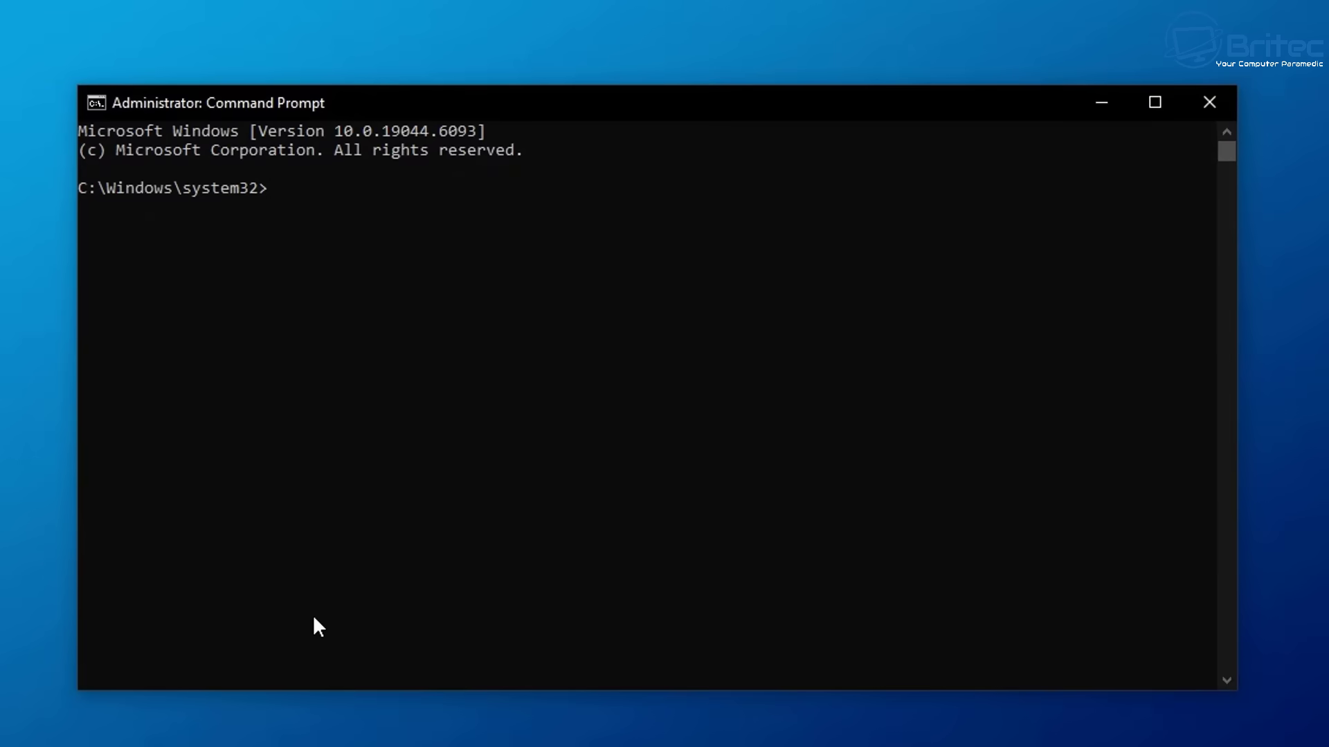
{"action": "type", "text": "arp -a"}
{"action": "key", "text": "Return"}
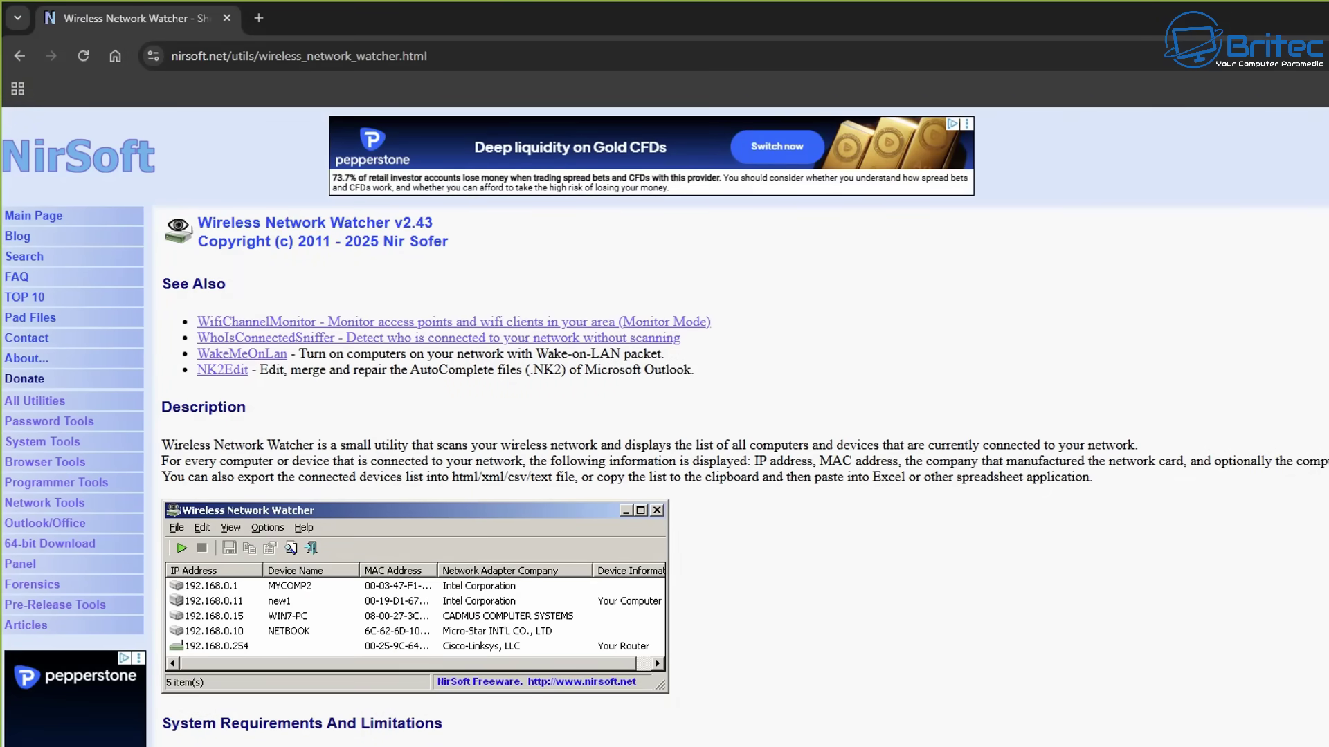
Step: Download the 64-bit zip of Wireless Network Watcher from NirSoft and dismiss the pop-up ad
{"action": "scroll", "coordinate": [665, 415], "scroll_direction": "down", "scroll_amount": 20}
{"action": "scroll", "coordinate": [741, 427], "scroll_direction": "down", "scroll_amount": 20}
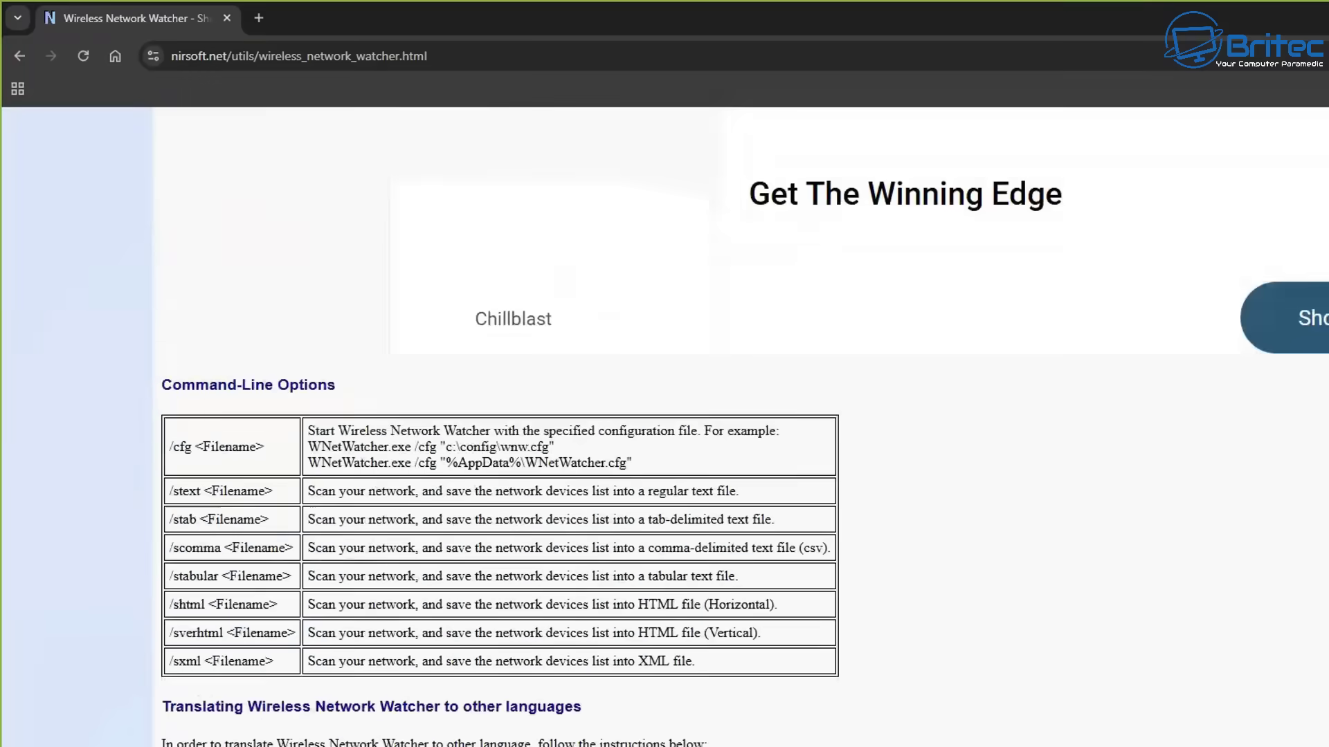
{"action": "scroll", "coordinate": [740, 427], "scroll_direction": "down", "scroll_amount": 1}
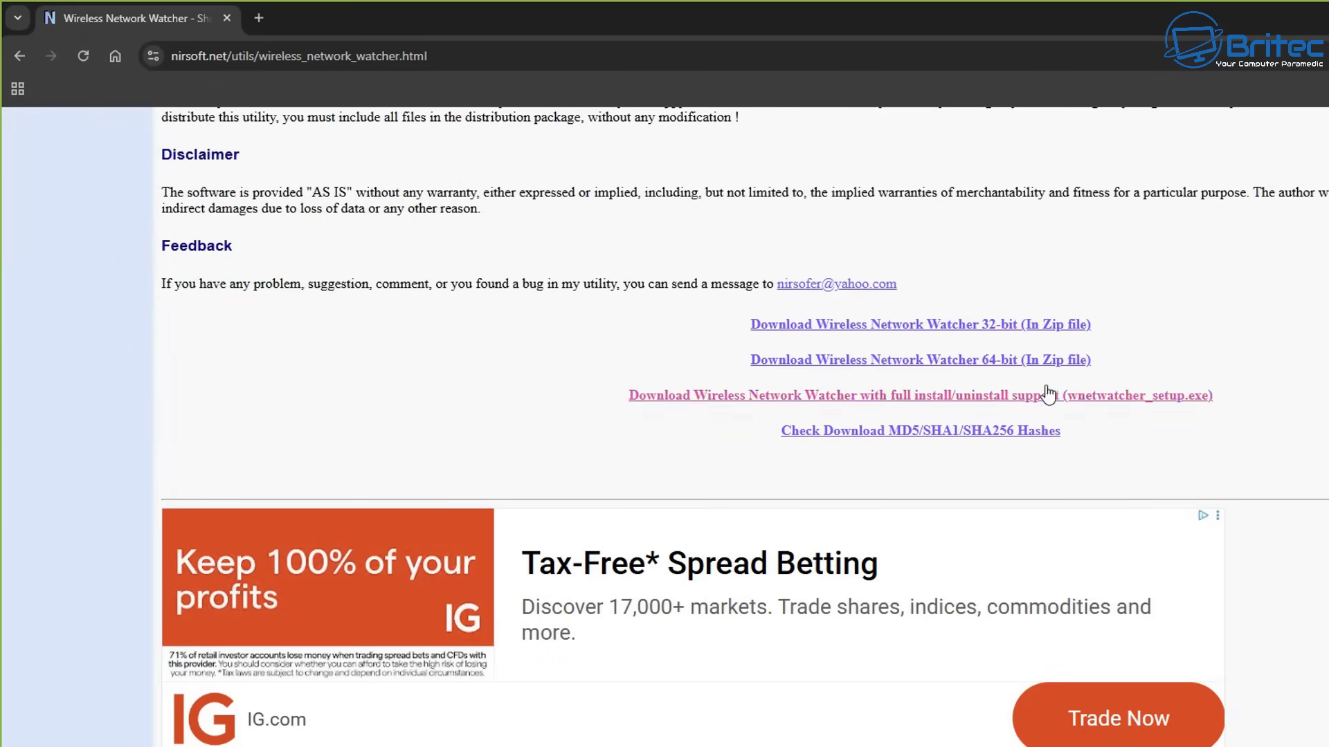
{"action": "left_click", "coordinate": [1007, 352]}
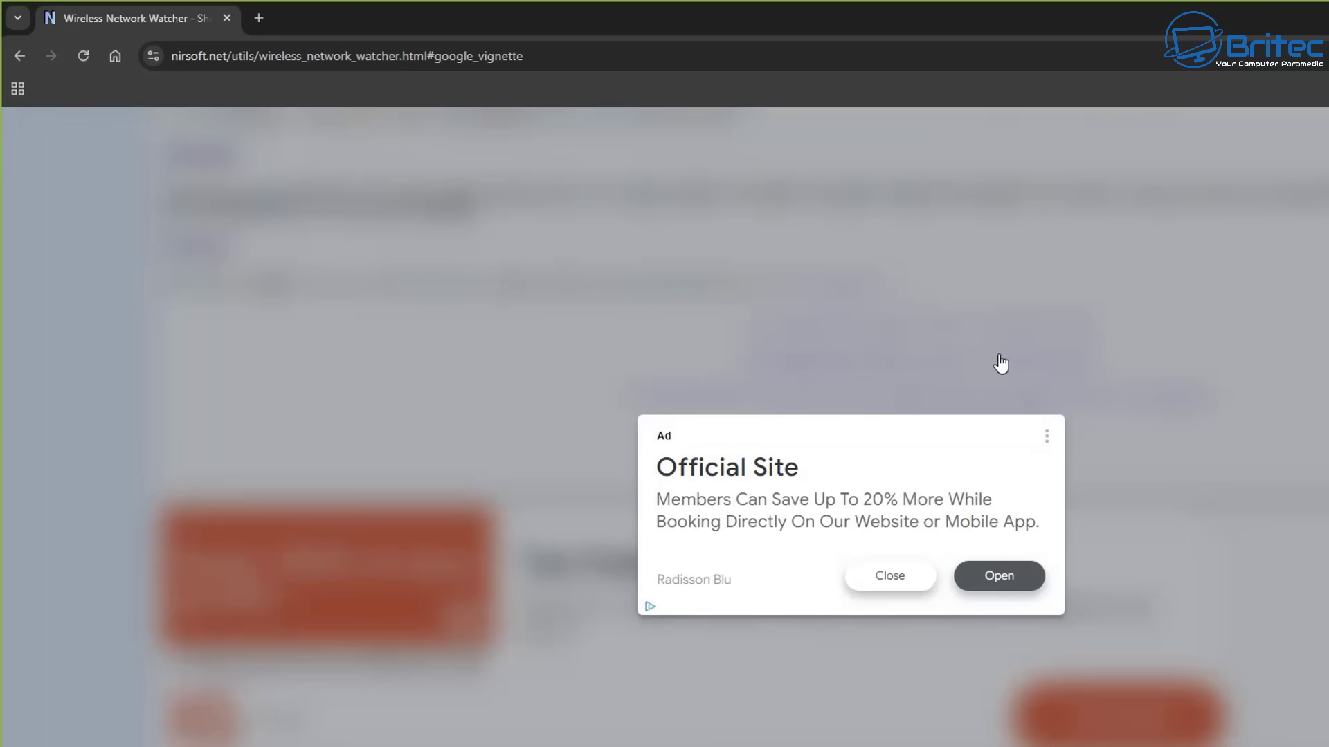
{"action": "left_click", "coordinate": [904, 580]}
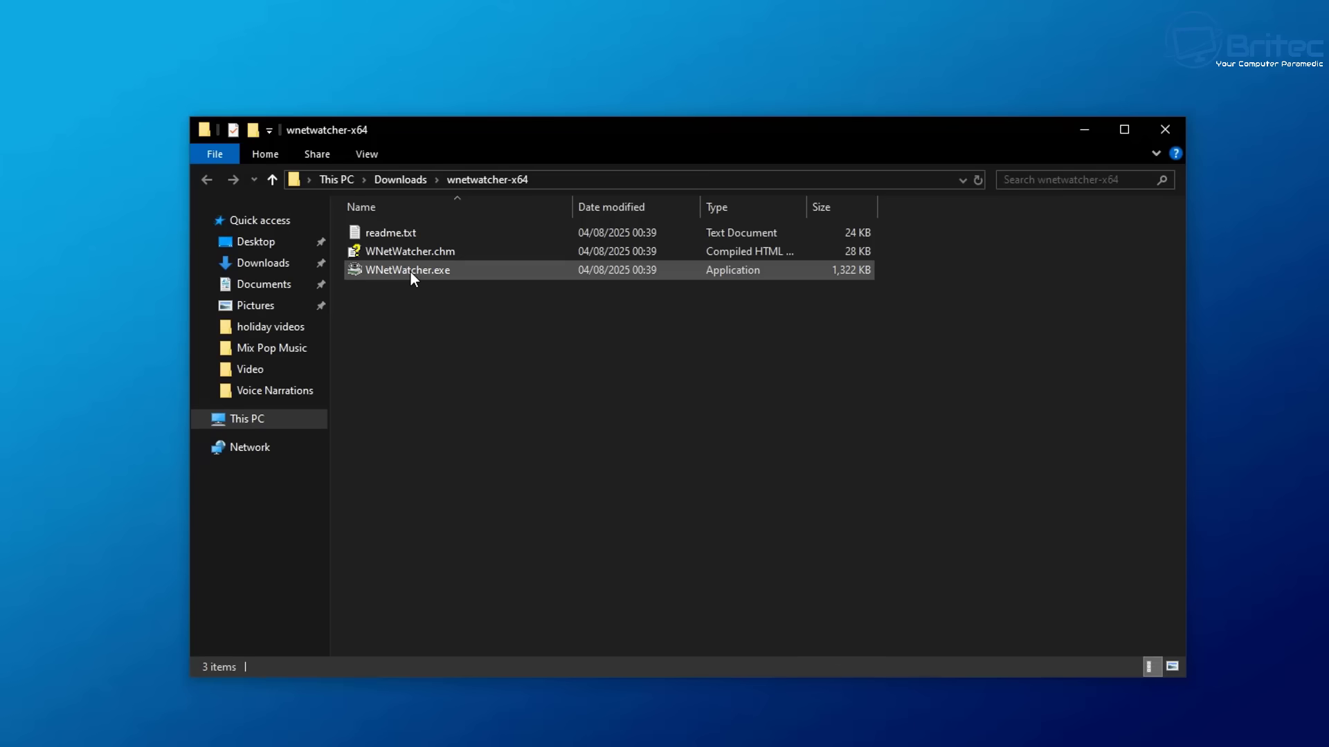
Step: Launch WNetWatcher.exe from the wnetwatcher-x64 folder, bypassing the SmartScreen warning with Run anyway
{"action": "left_click", "coordinate": [410, 272]}
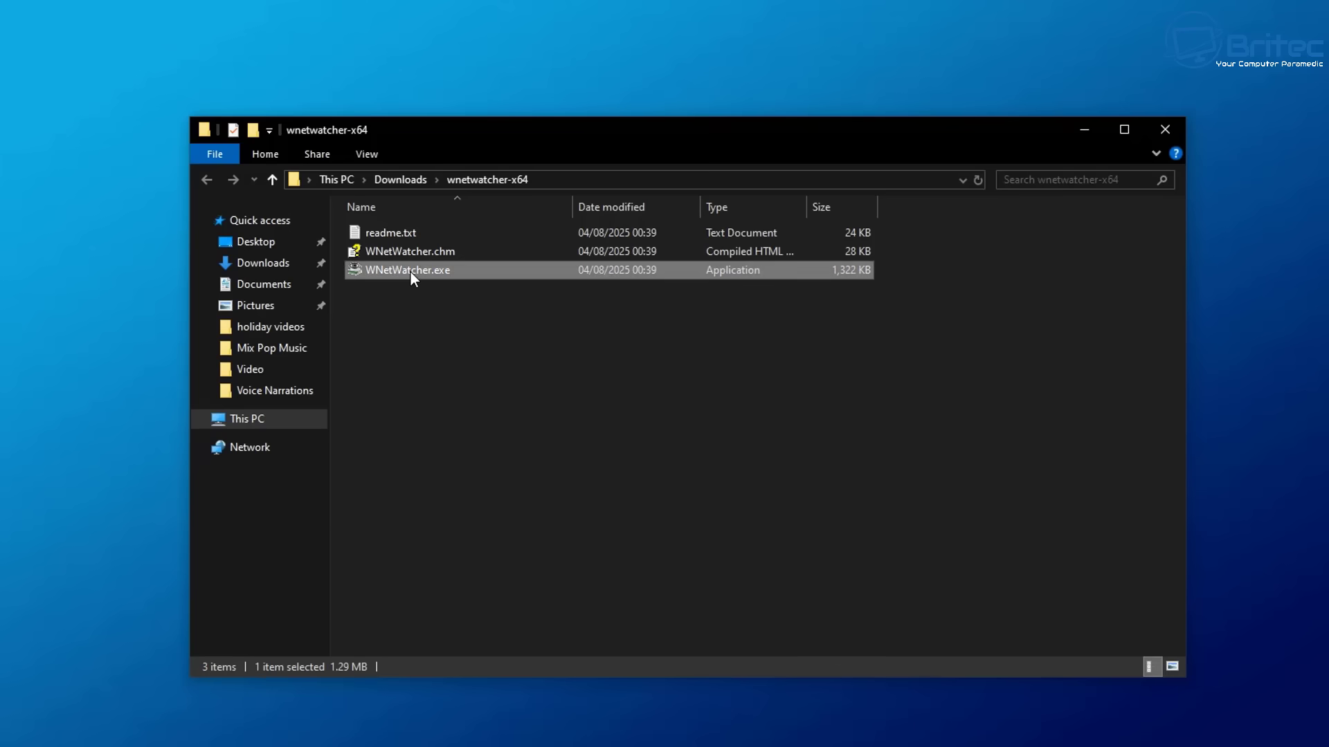
{"action": "double_click", "coordinate": [409, 272]}
{"action": "left_click", "coordinate": [467, 272]}
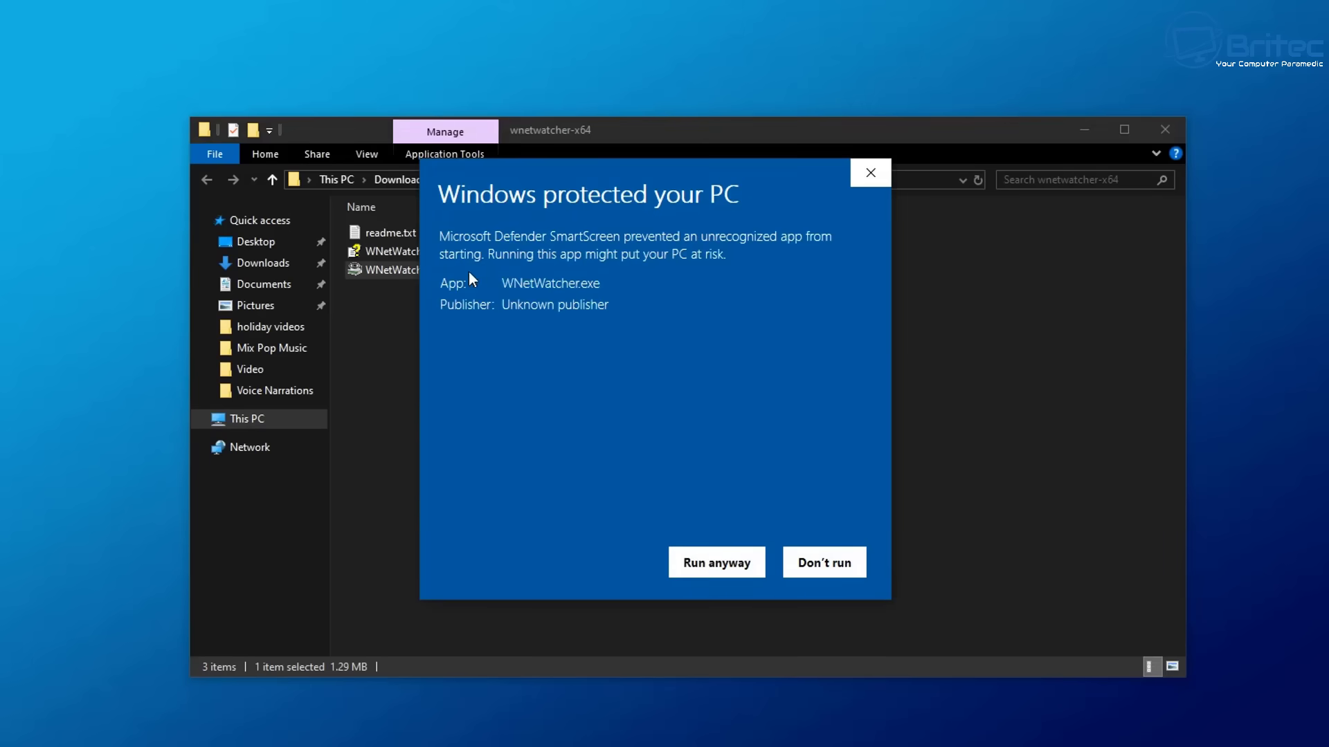
{"action": "left_click", "coordinate": [687, 573]}
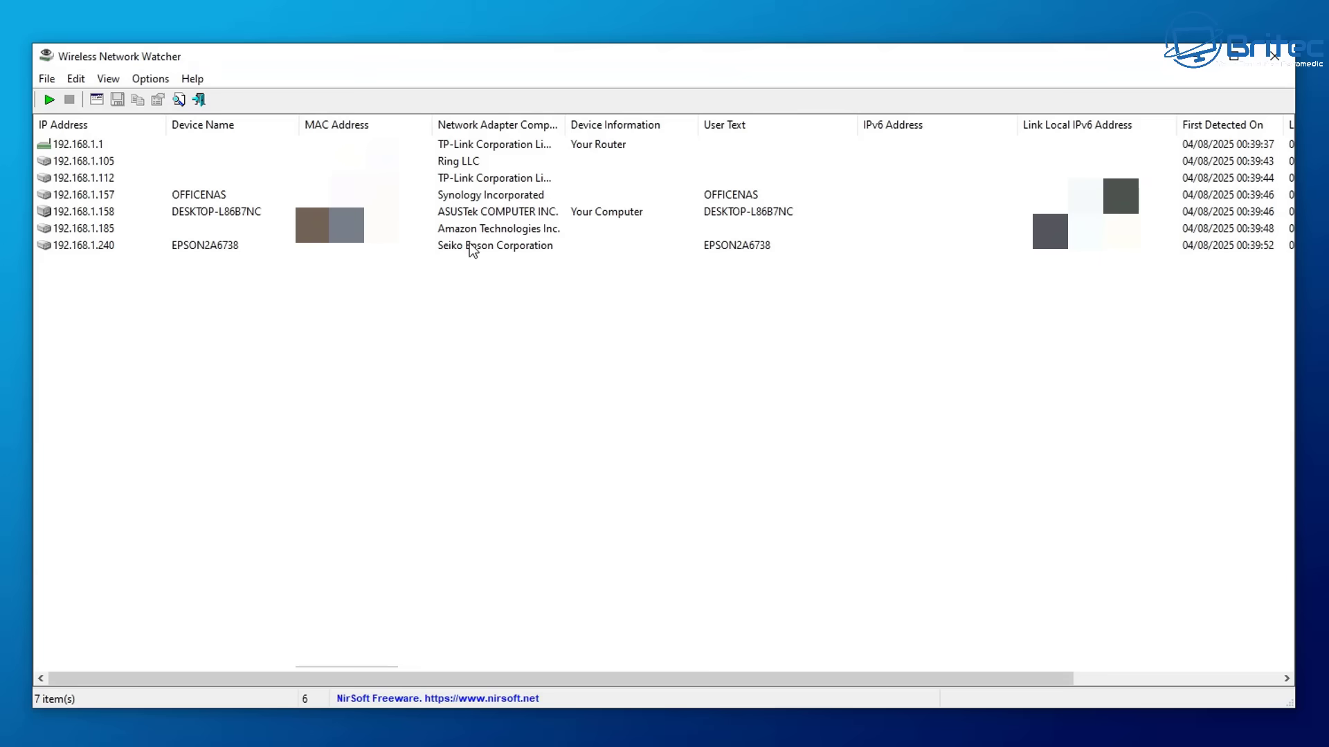
Step: Inspect the EPSON2A6738 printer and the 192.168.1.158 device entries in the scan results
{"action": "left_click", "coordinate": [769, 249]}
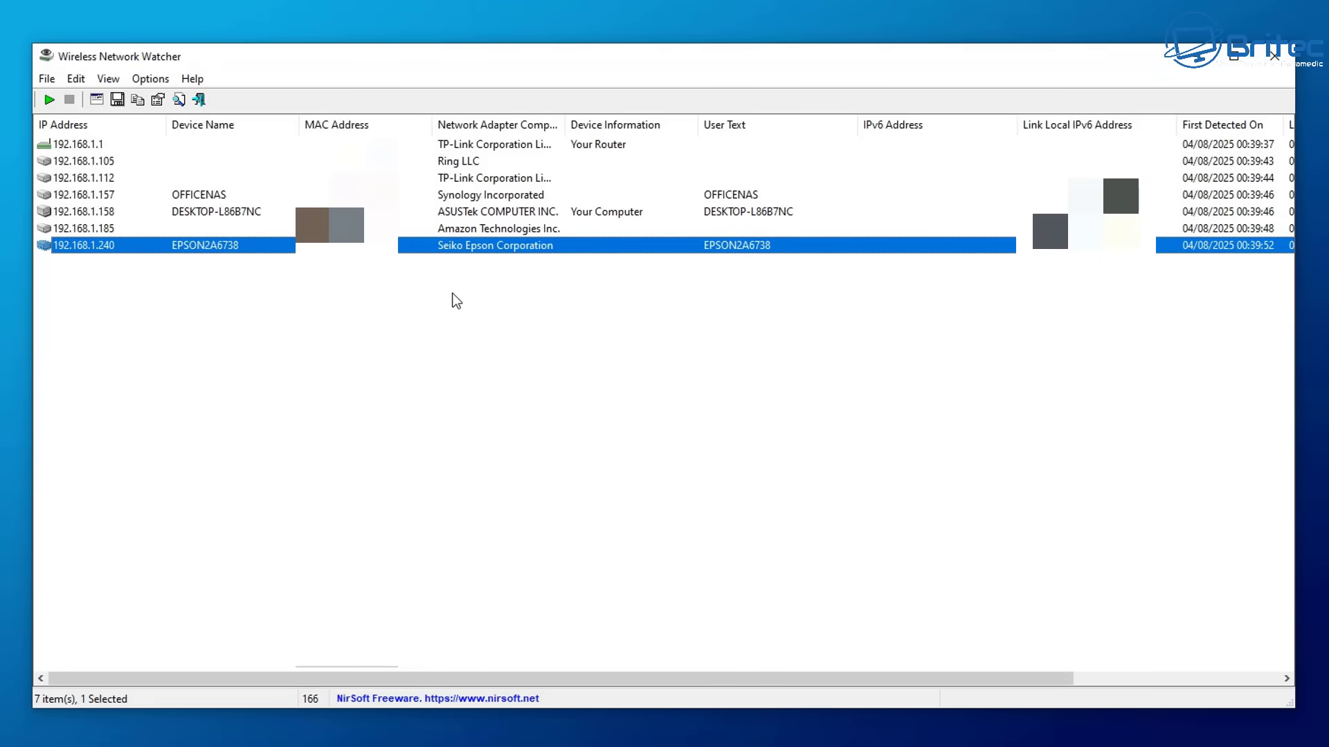
{"action": "left_click", "coordinate": [484, 211]}
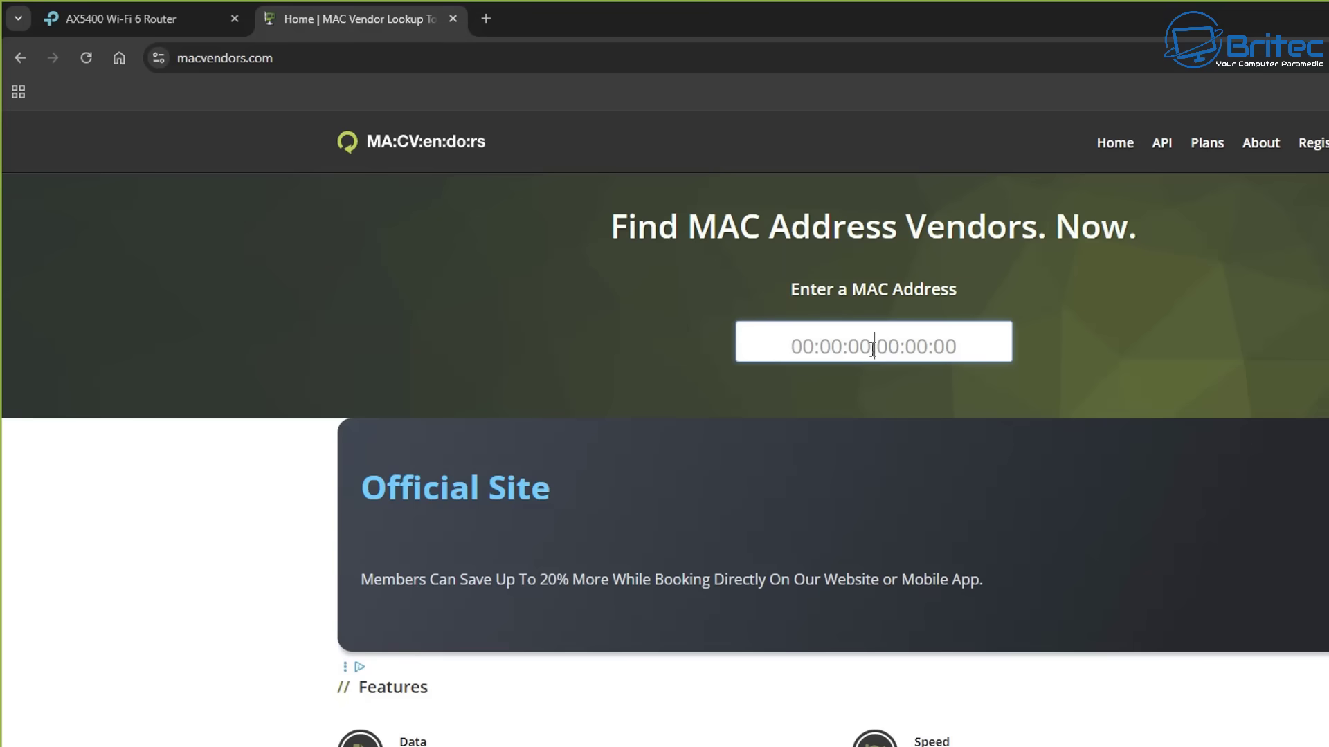
Step: Paste the copied MAC address into macvendors.com to reveal the vendor Commscope
{"action": "right_click", "coordinate": [872, 349]}
{"action": "left_click", "coordinate": [934, 562]}
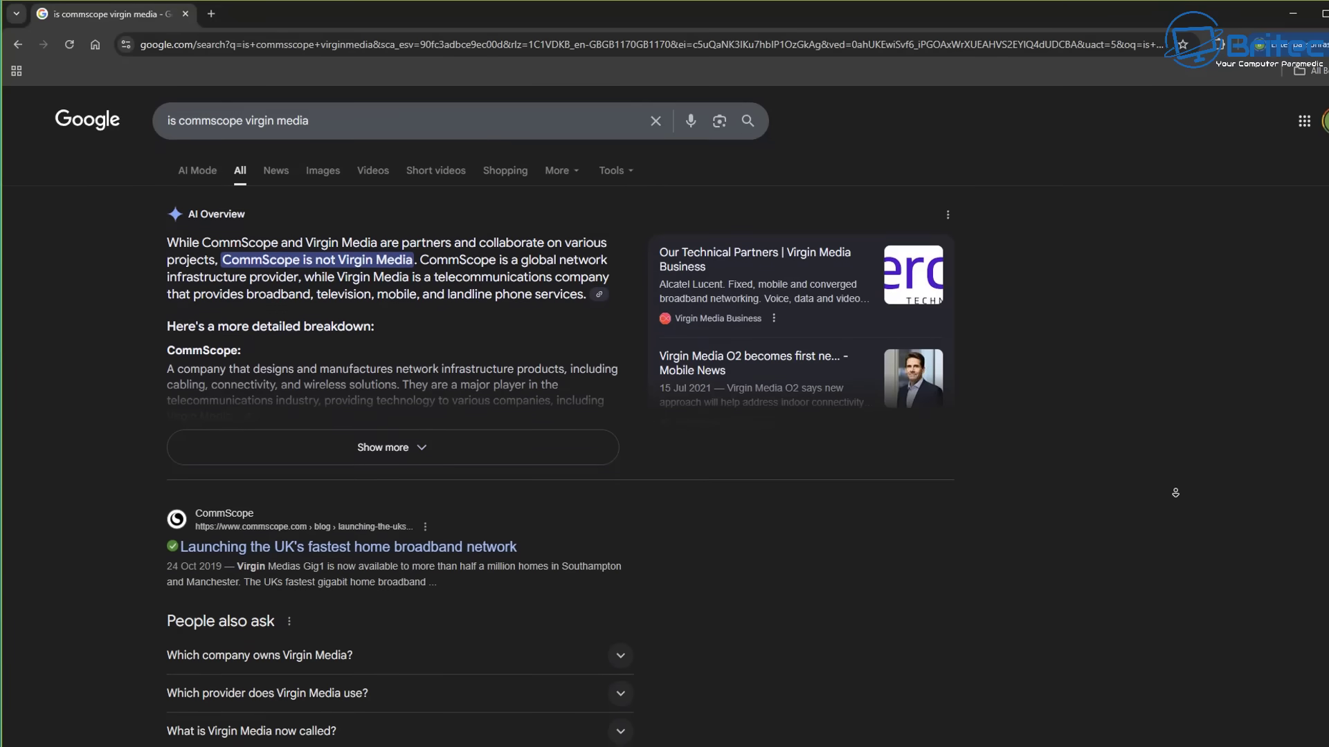
Step: Scroll through the AI Overview and results for 'is commscope virgin media'
{"action": "scroll", "coordinate": [1175, 484], "scroll_direction": "down", "scroll_amount": 1}
{"action": "scroll", "coordinate": [1175, 498], "scroll_direction": "down", "scroll_amount": 3}
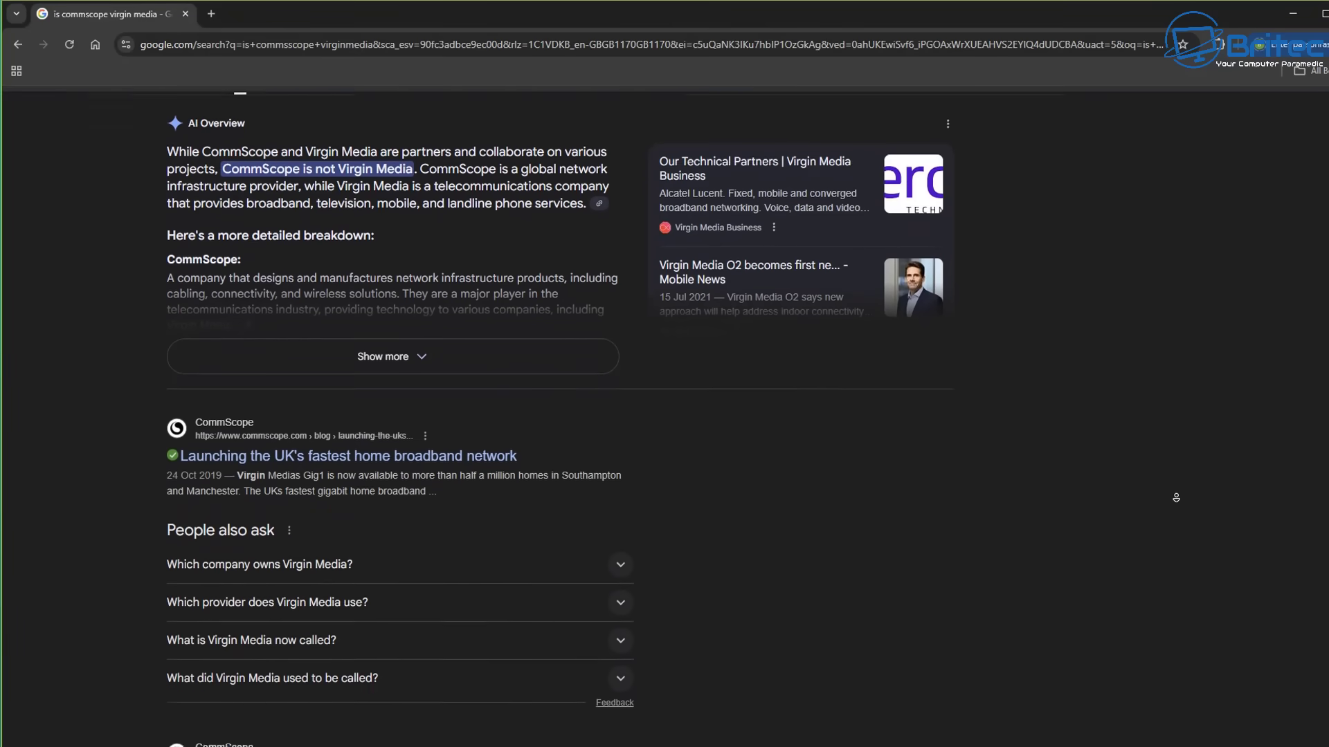
{"action": "scroll", "coordinate": [1176, 497], "scroll_direction": "down", "scroll_amount": 1}
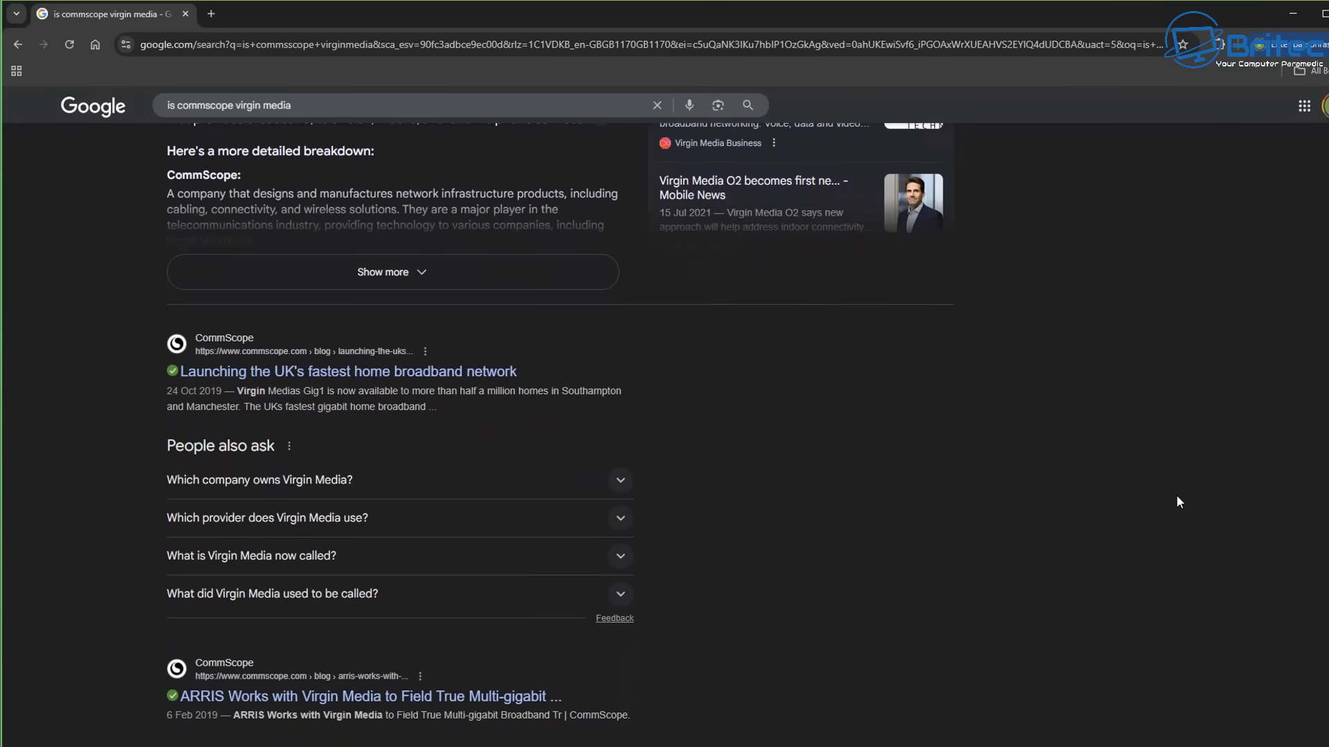